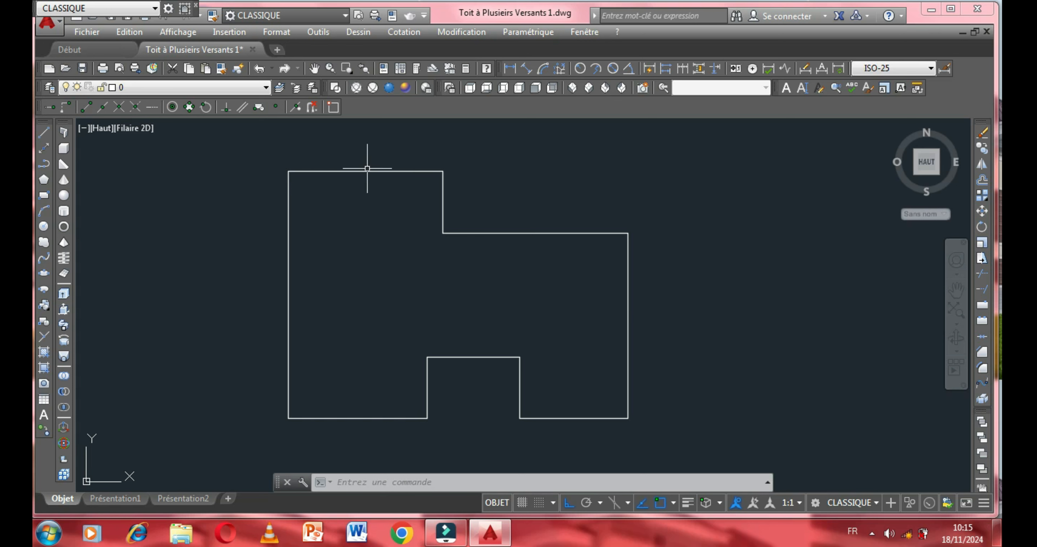
Convert the closed building outline, made of separate lines, into a single region.
middle_click_drag(369, 227, 370, 215)
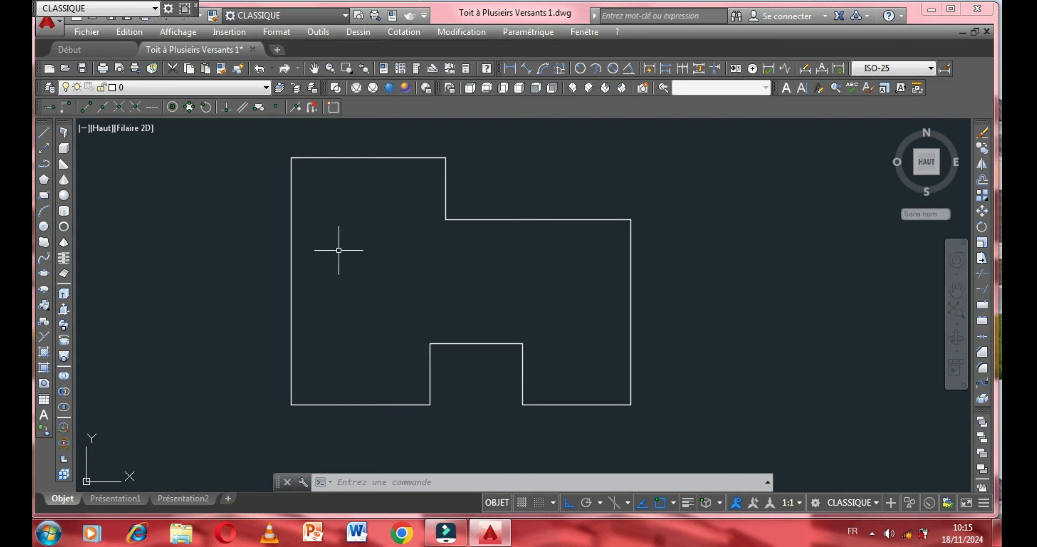
left_click(291, 276)
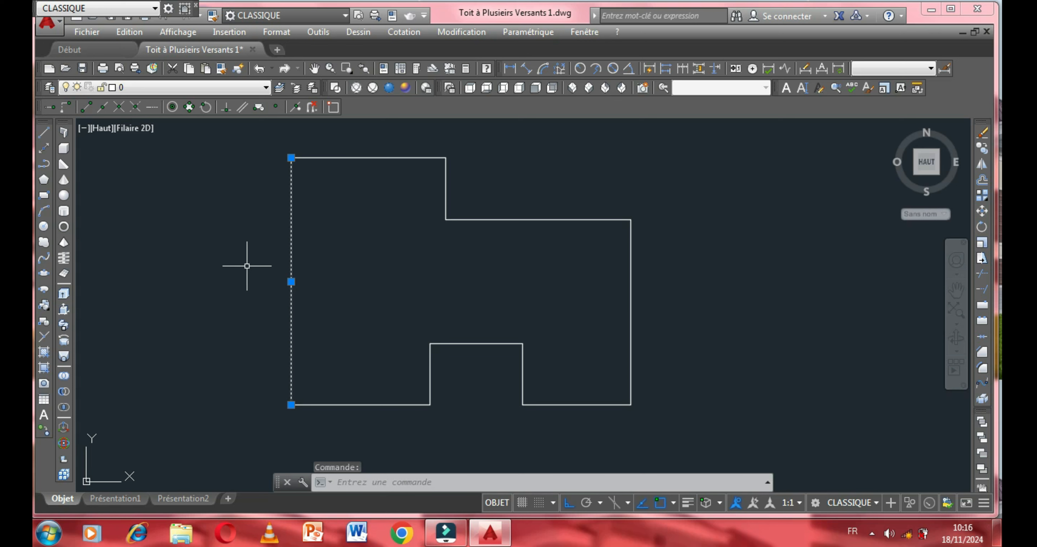
scroll(258, 240, "down", 2)
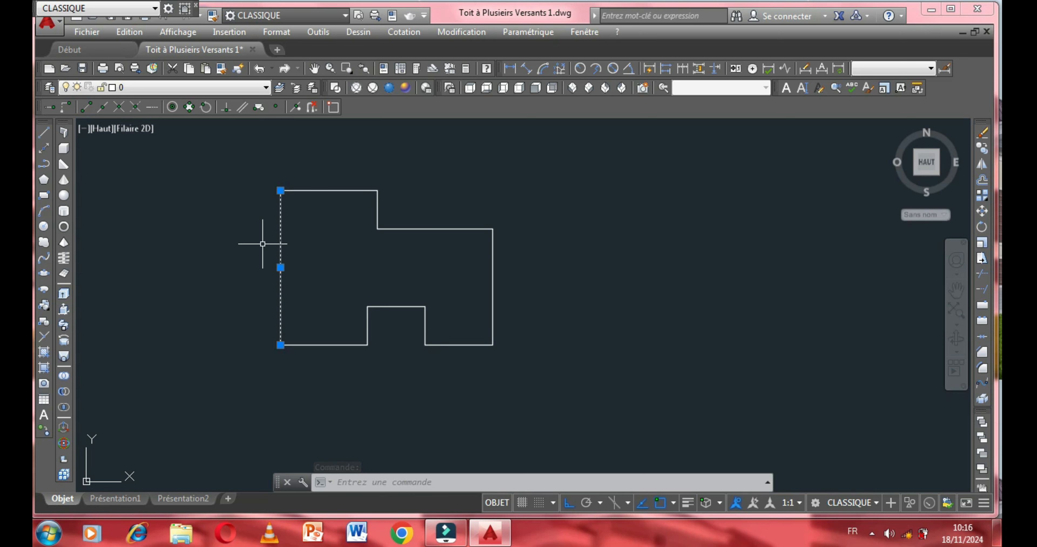
middle_click_drag(250, 241, 271, 250)
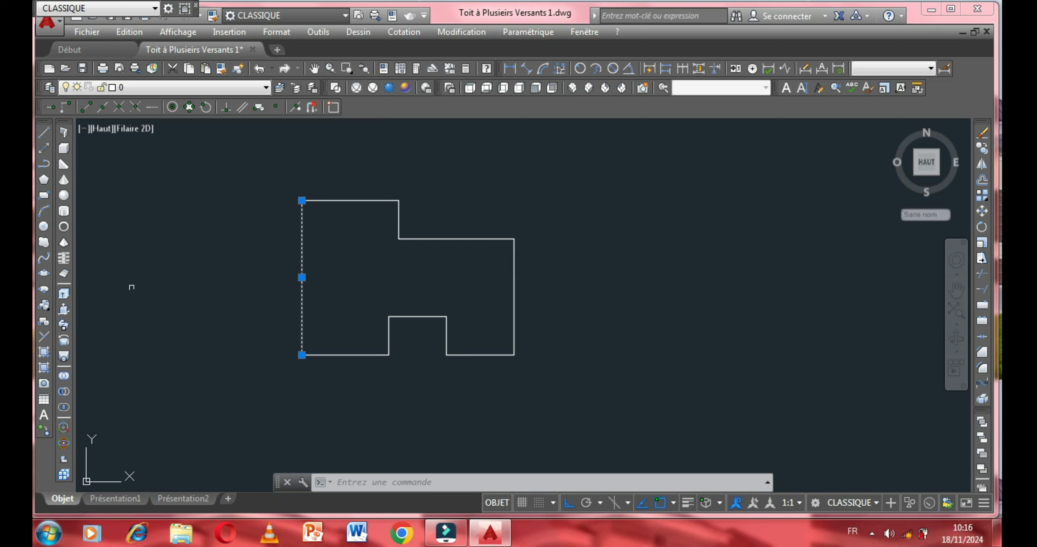
key("Escape")
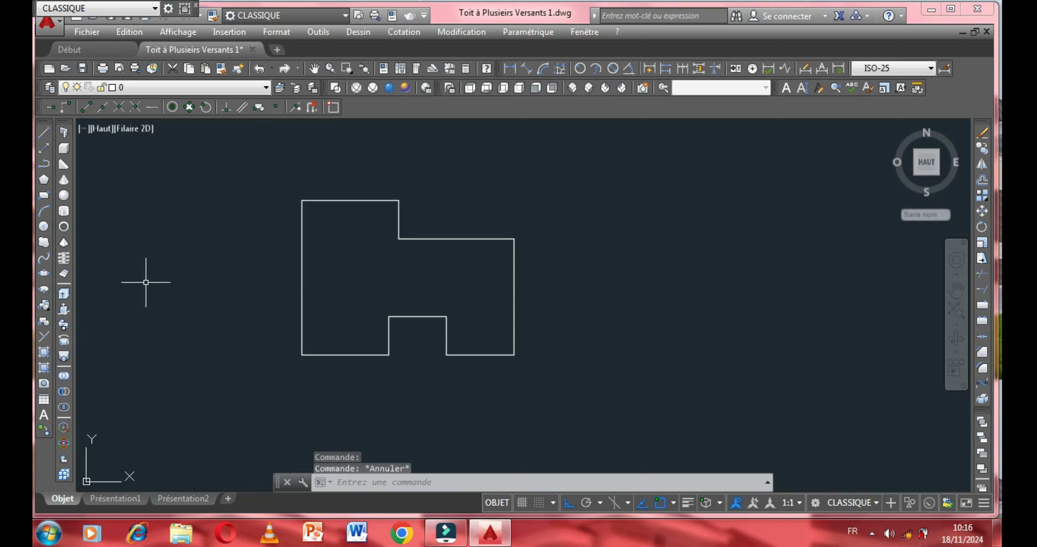
left_click(45, 384)
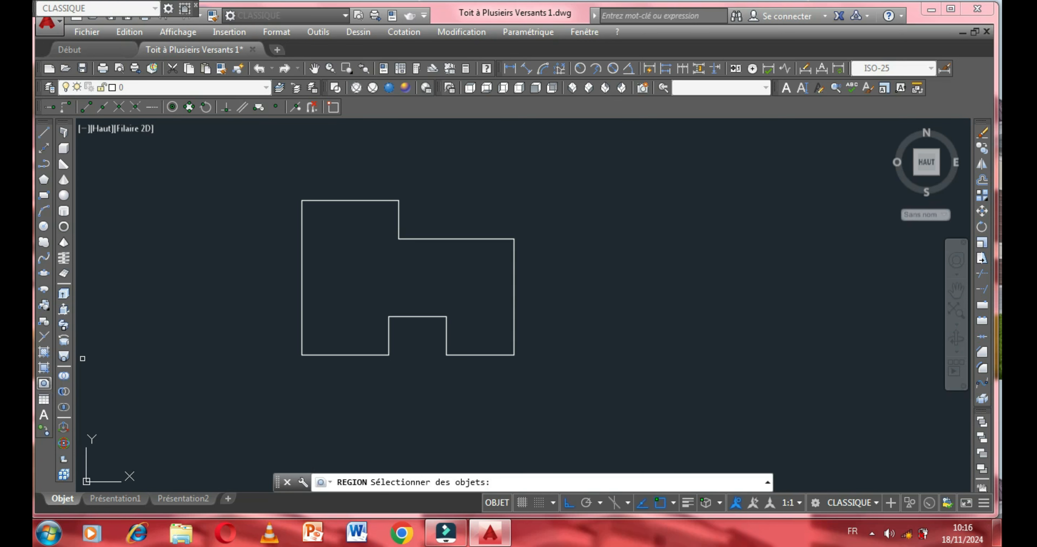
left_click(210, 168)
mouse_move(209, 168)
left_mouse_down()
mouse_move(236, 349)
mouse_move(399, 411)
mouse_move(573, 407)
mouse_move(632, 247)
mouse_move(627, 180)
mouse_move(534, 188)
left_mouse_up()
key("Return")
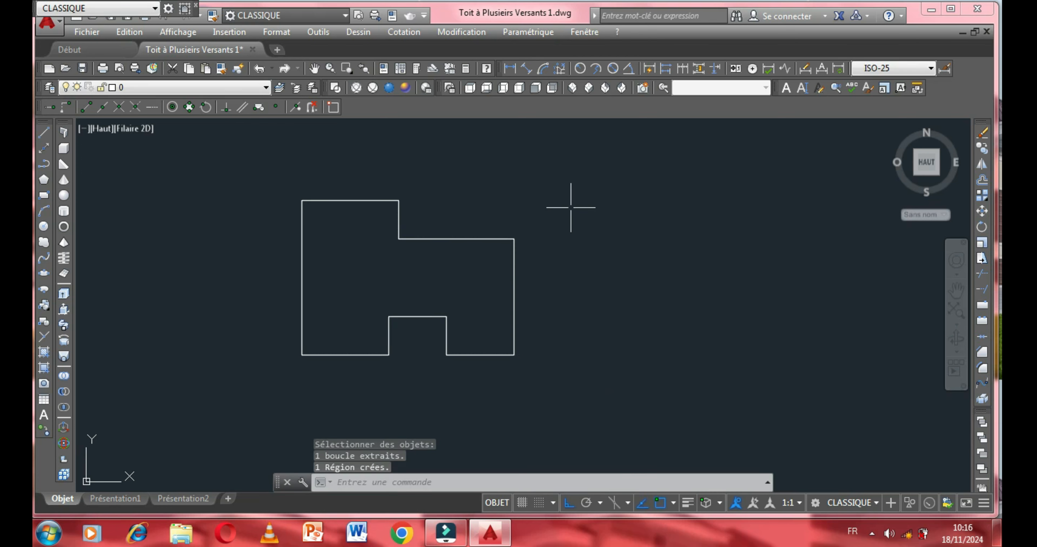
Inspect the building outline's region by selecting it as one object, and clear the selection.
middle_click_drag(456, 227, 481, 247)
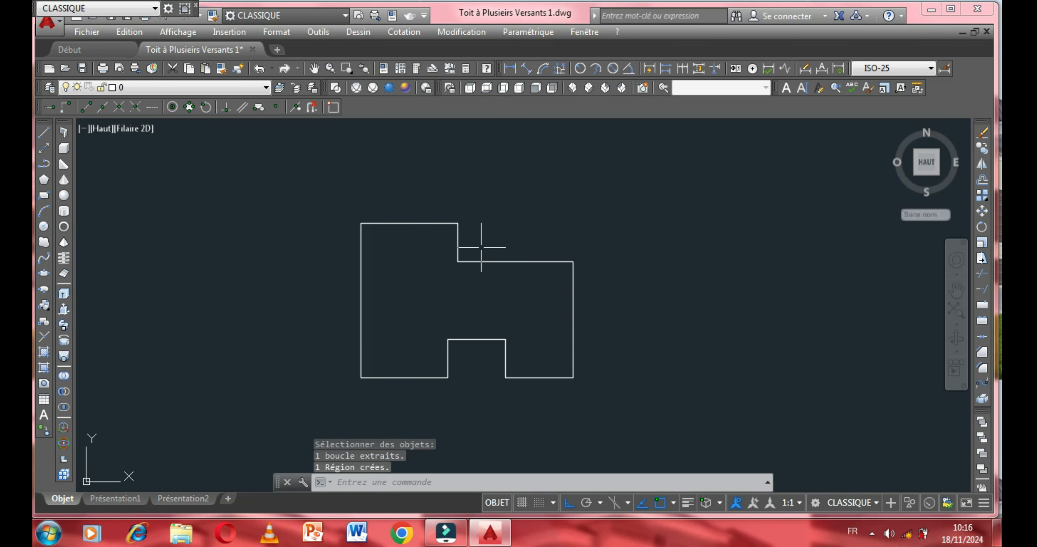
left_click(458, 242)
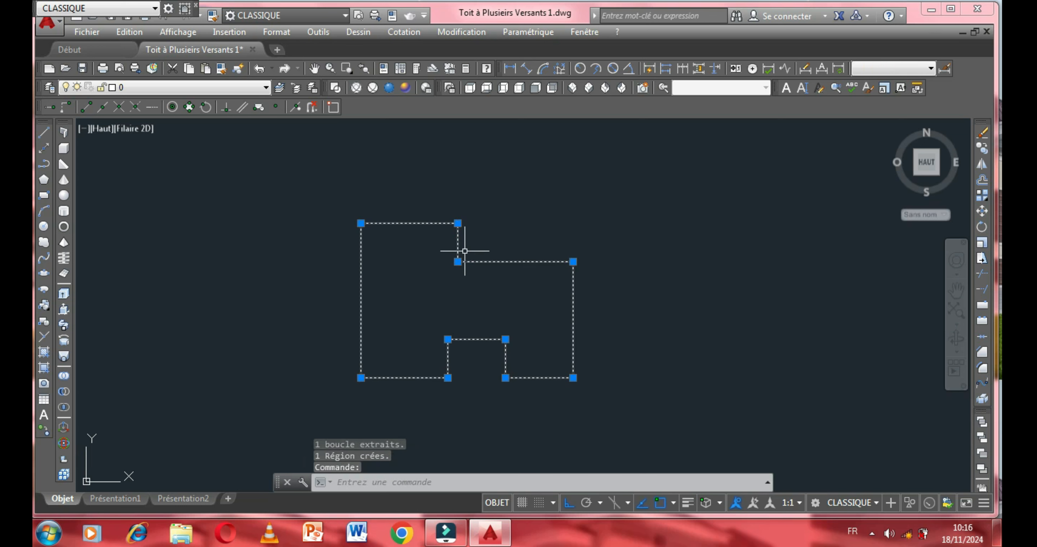
scroll(464, 250, "up", 2)
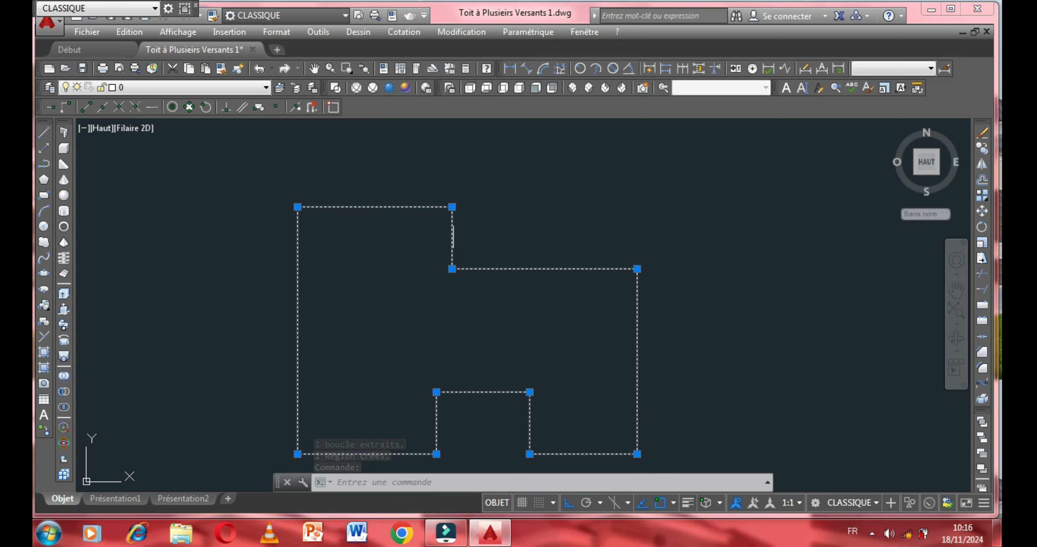
scroll(400, 240, "up", 2)
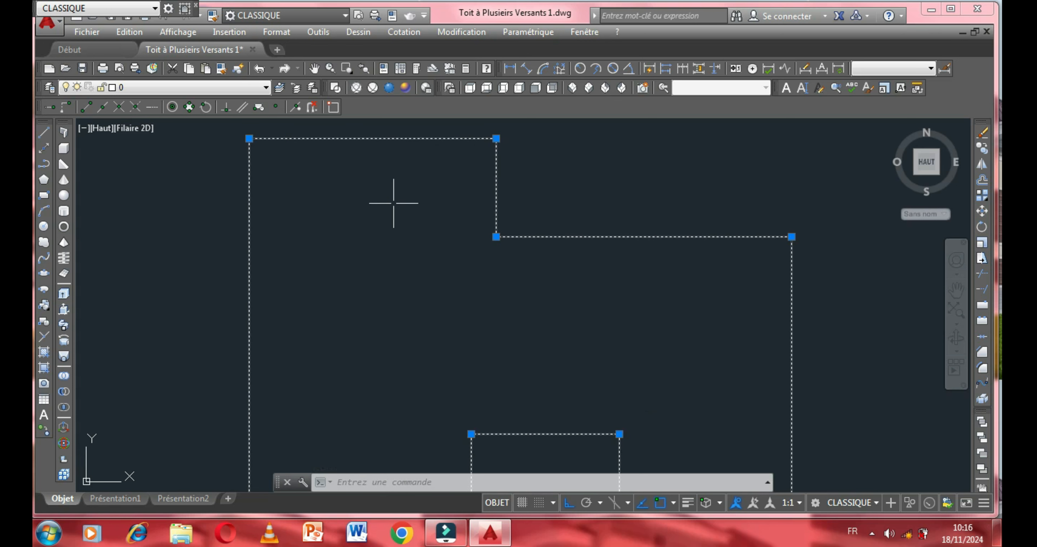
scroll(393, 203, "down", 4)
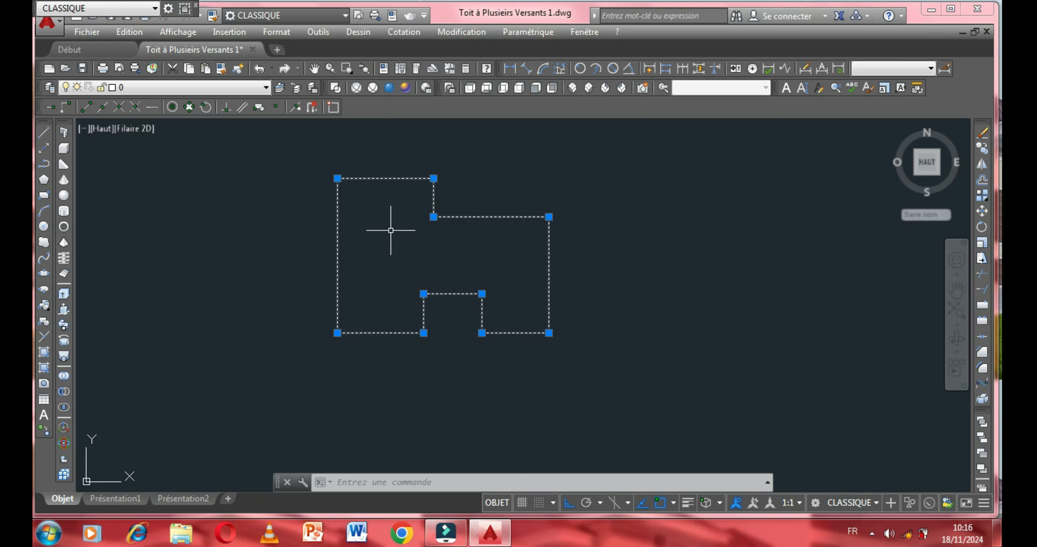
key("Escape")
middle_click_drag(386, 234, 398, 273)
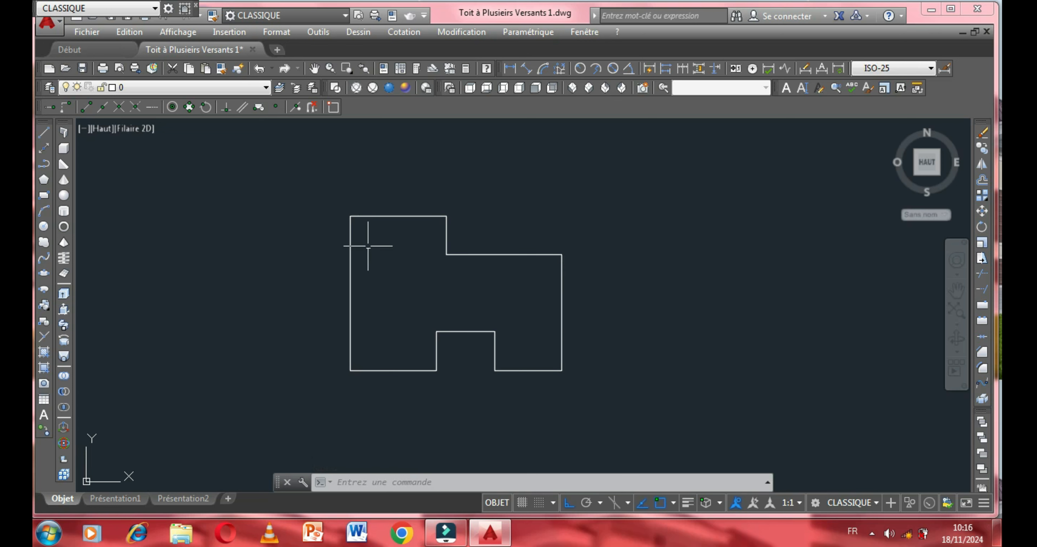
Add a linear dimension along the full left edge of the building outline, placed just outside it.
scroll(370, 246, "up", 2)
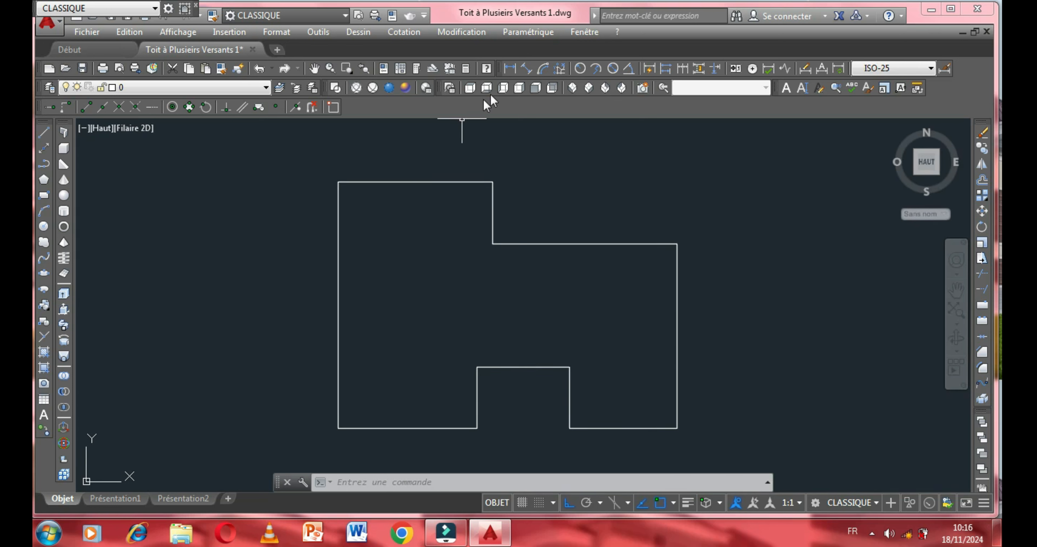
left_click(509, 68)
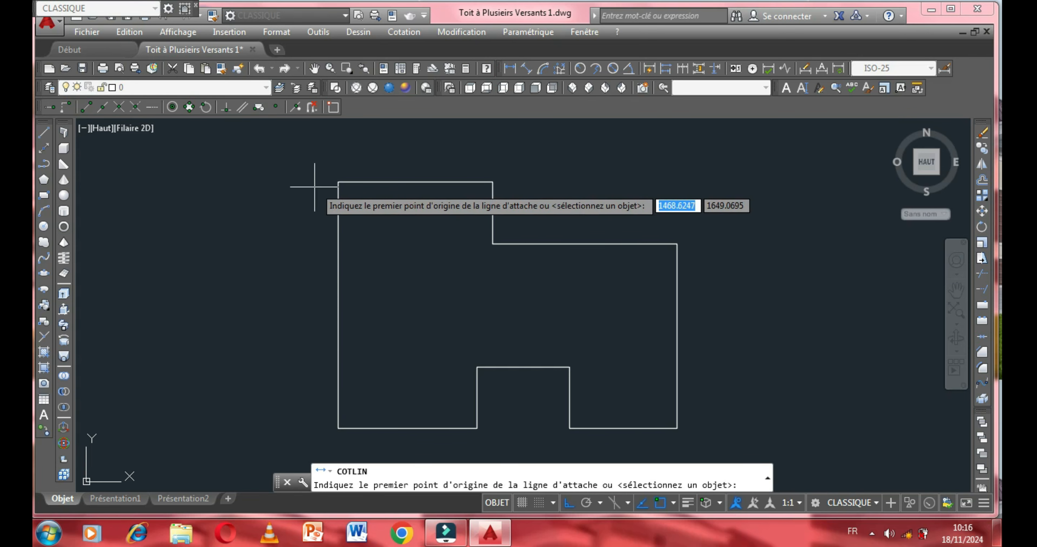
left_click(338, 182)
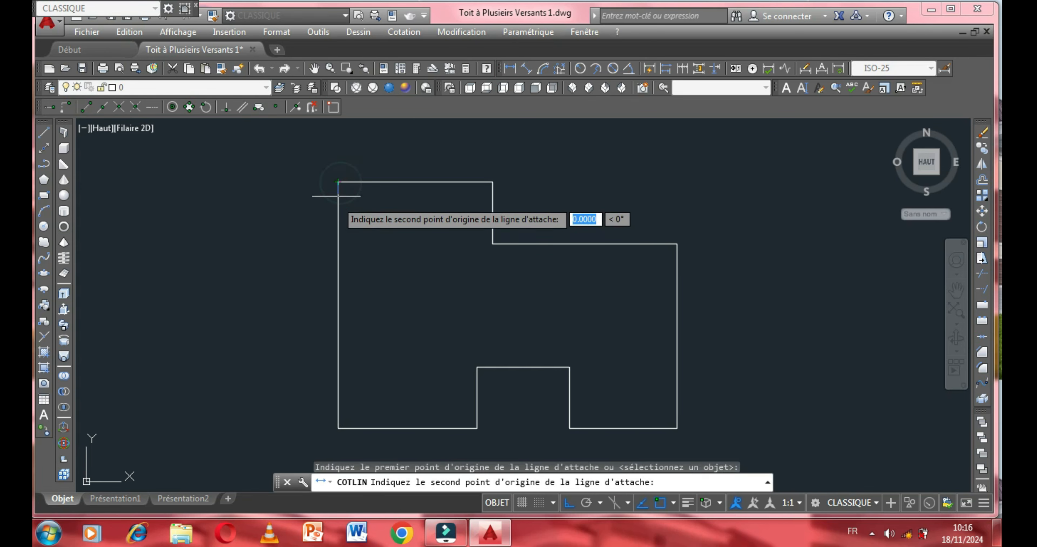
left_click(336, 427)
left_click(316, 298)
scroll(314, 292, "up", 4)
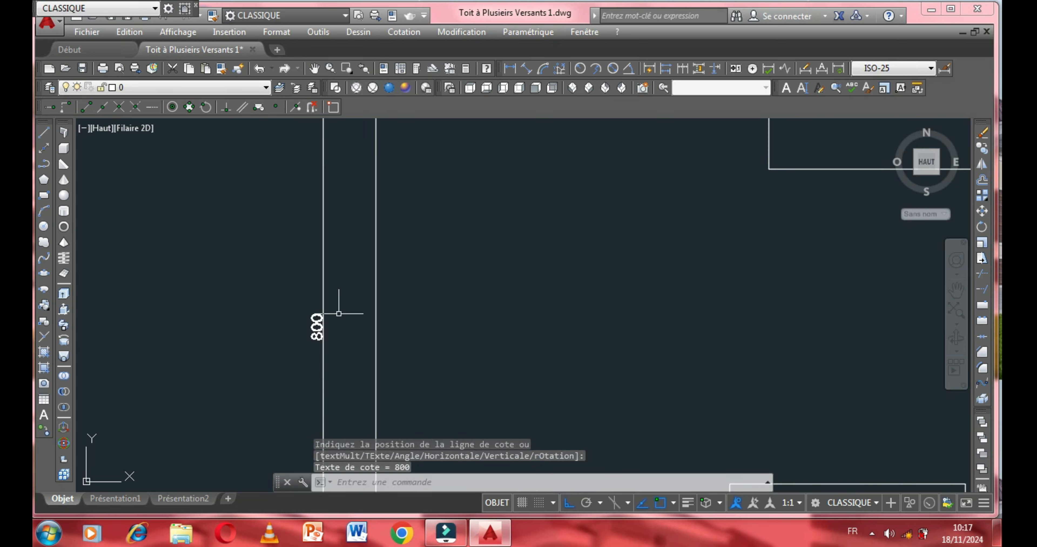
scroll(339, 306, "down", 4)
Draw a horizontal line 800 units long in the empty space above the building outline.
middle_click_drag(307, 225, 332, 320)
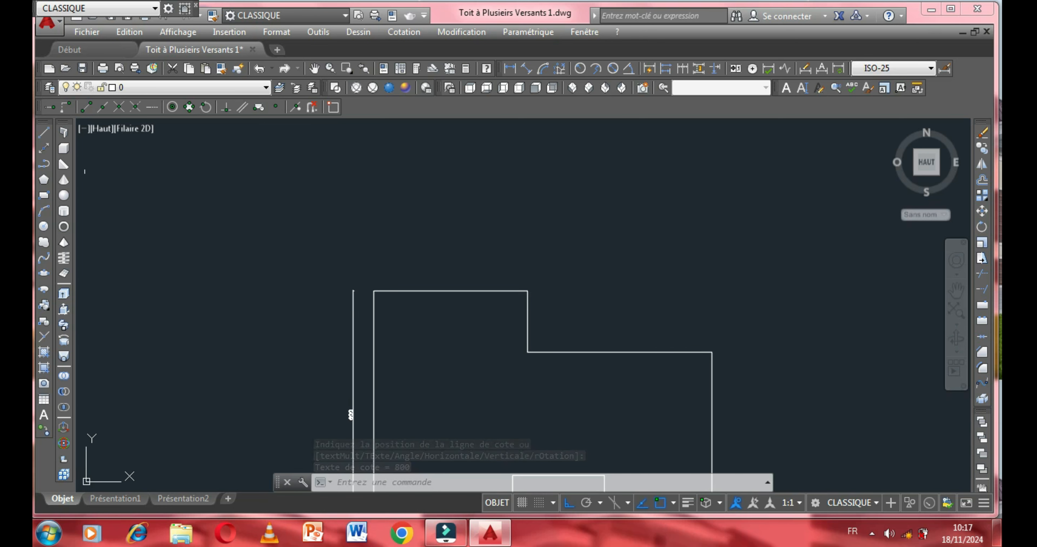
left_click(42, 134)
left_click(375, 232)
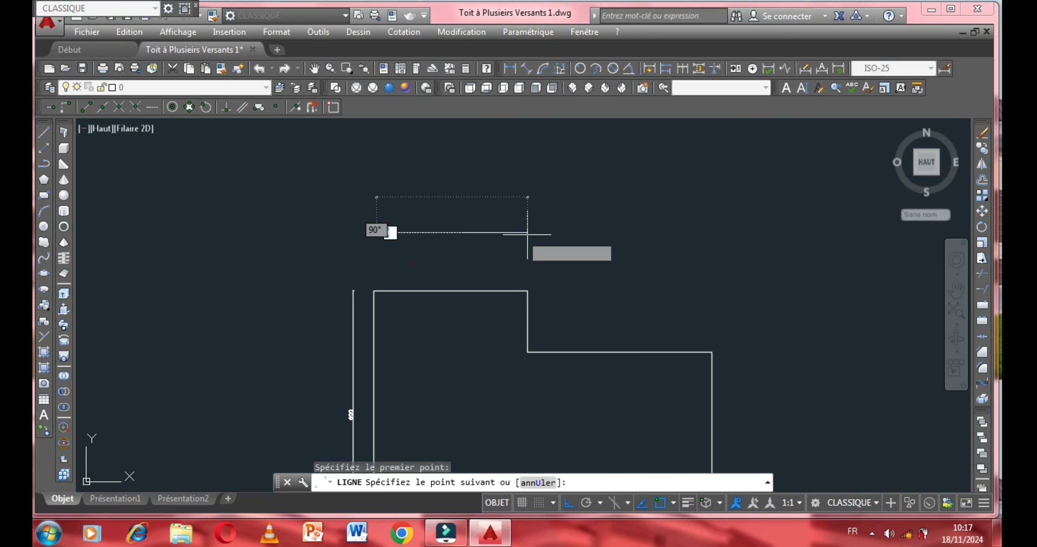
type("8")
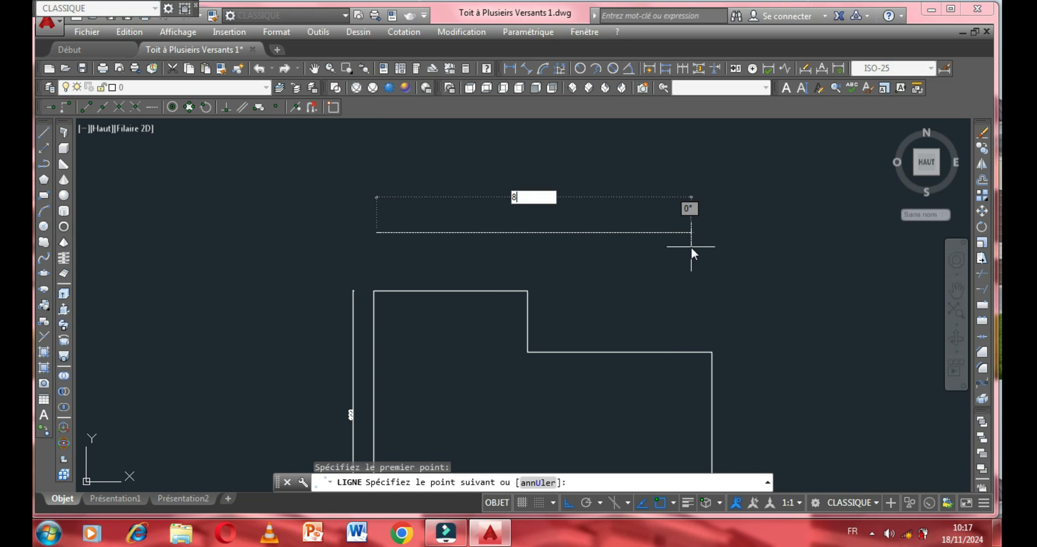
type("00")
key("Return")
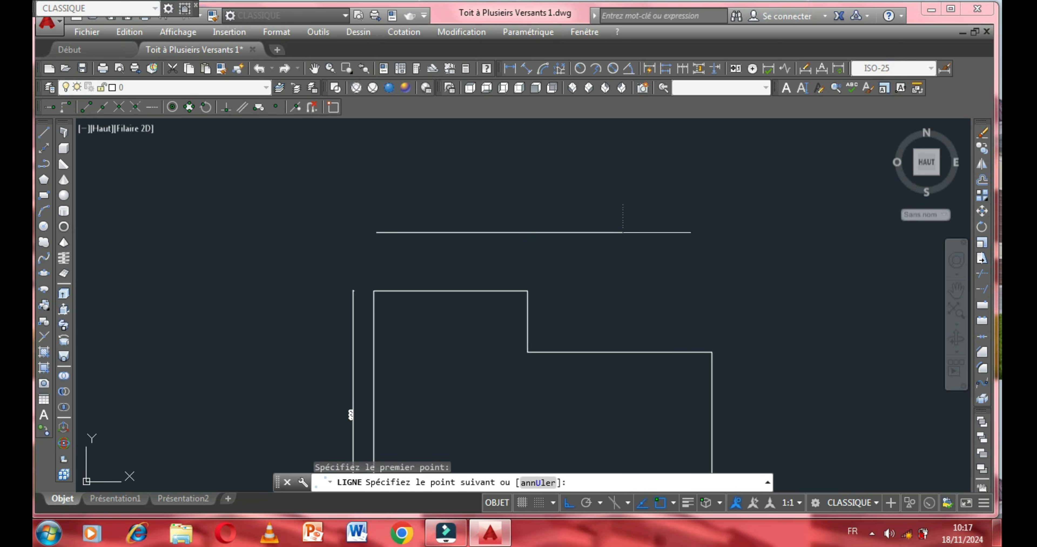
right_click(691, 247)
left_click(733, 273)
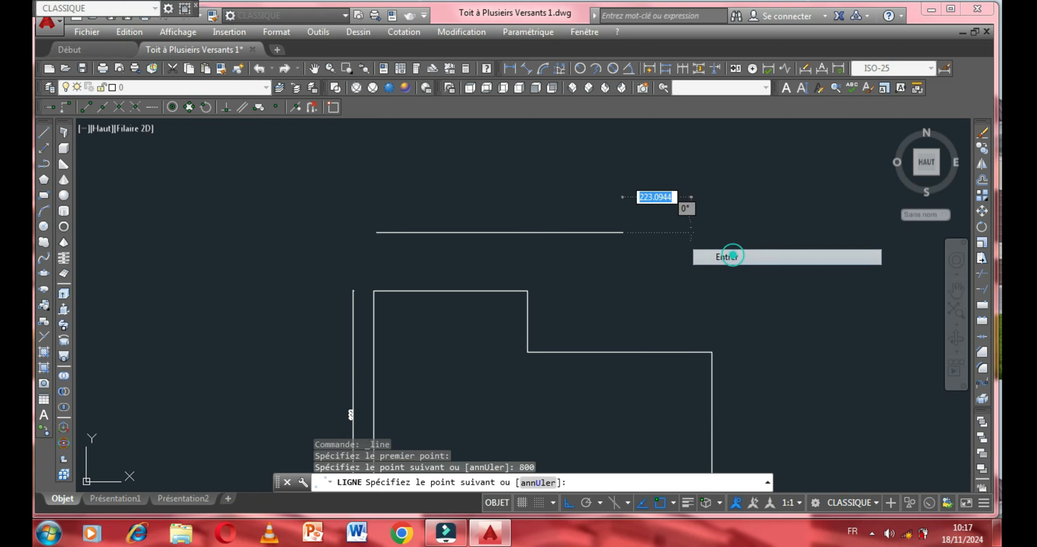
Draw a vertical line straight up from the midpoint of the 800-unit horizontal line.
right_click(562, 187)
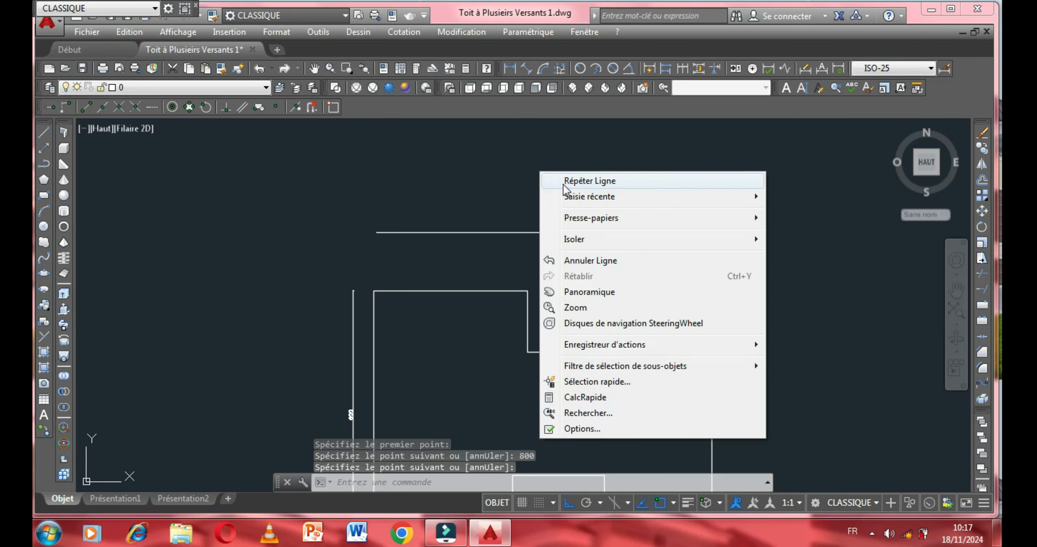
left_click(594, 182)
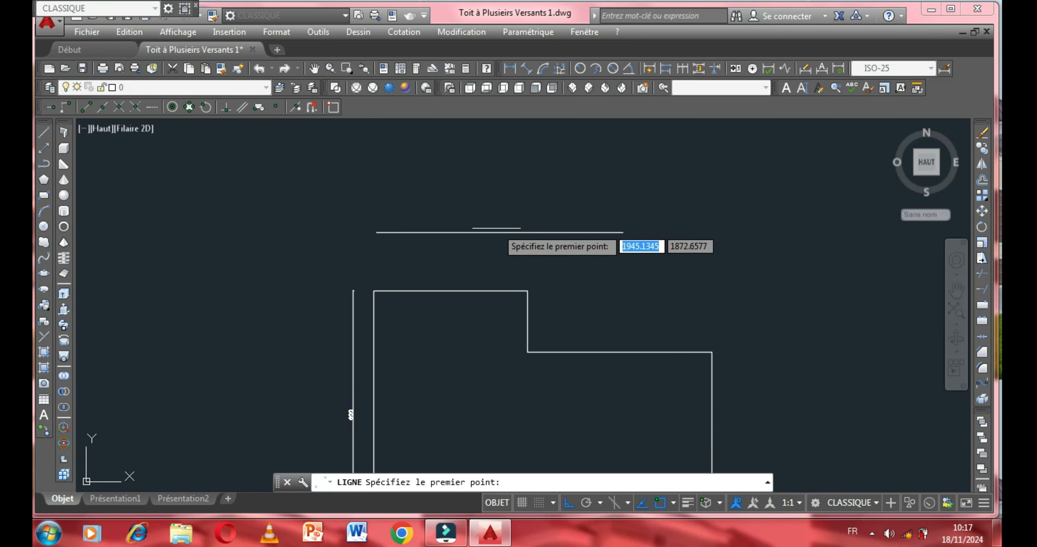
left_click(500, 233)
middle_click_drag(498, 196, 498, 269)
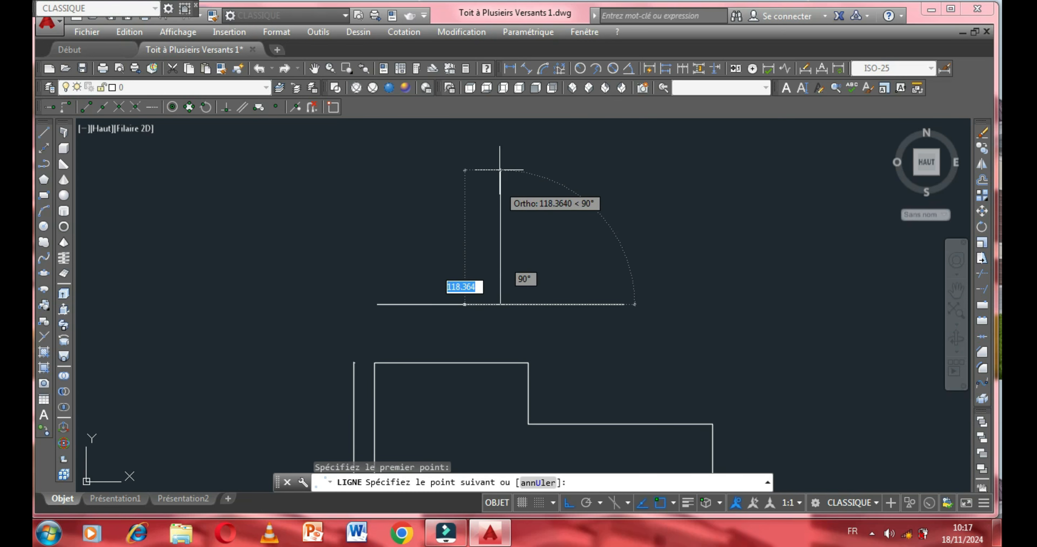
left_click(502, 126)
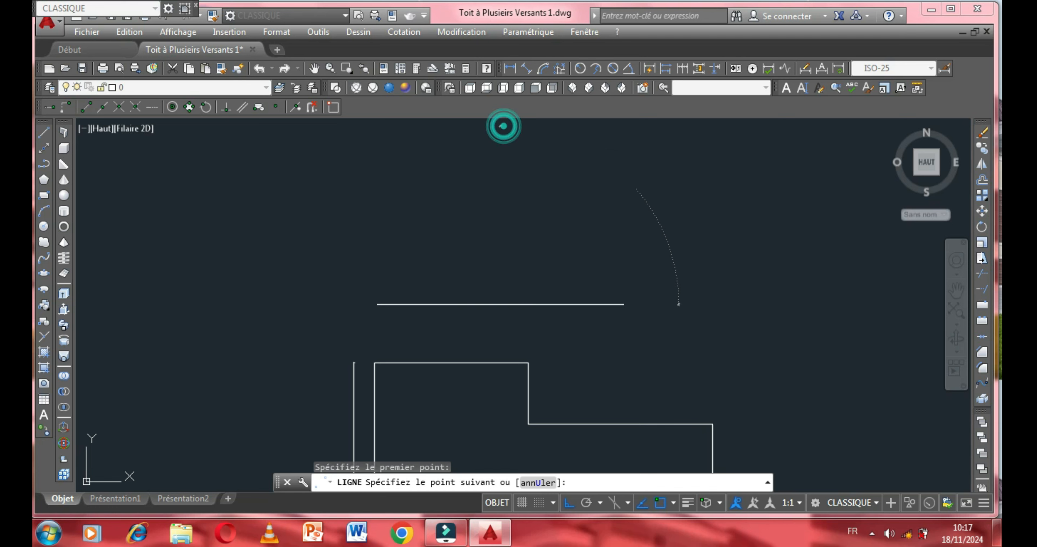
right_click(563, 148)
left_click(599, 158)
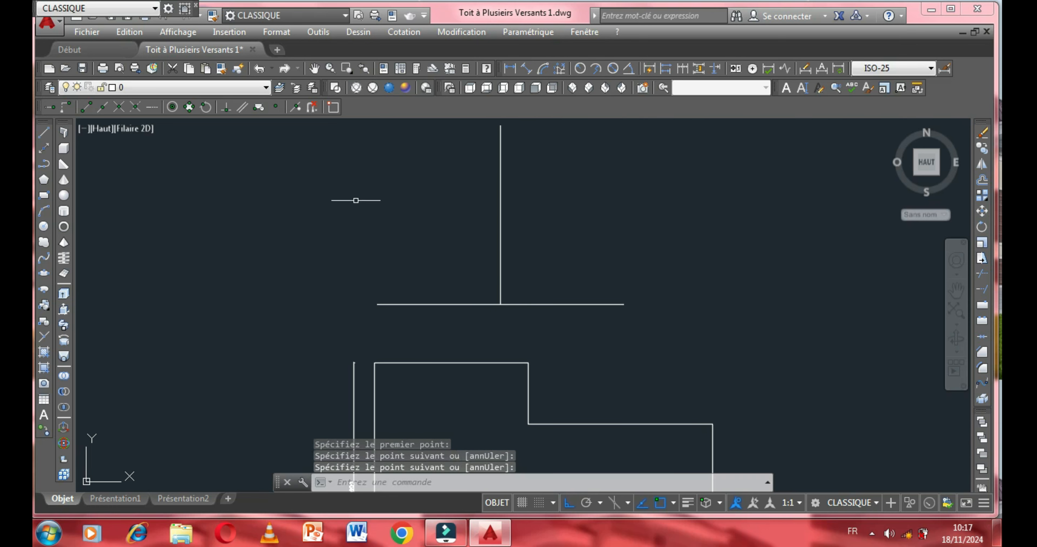
Draw a second line over the horizontal base line, from its left endpoint to its right endpoint.
right_click(356, 200)
left_click(399, 210)
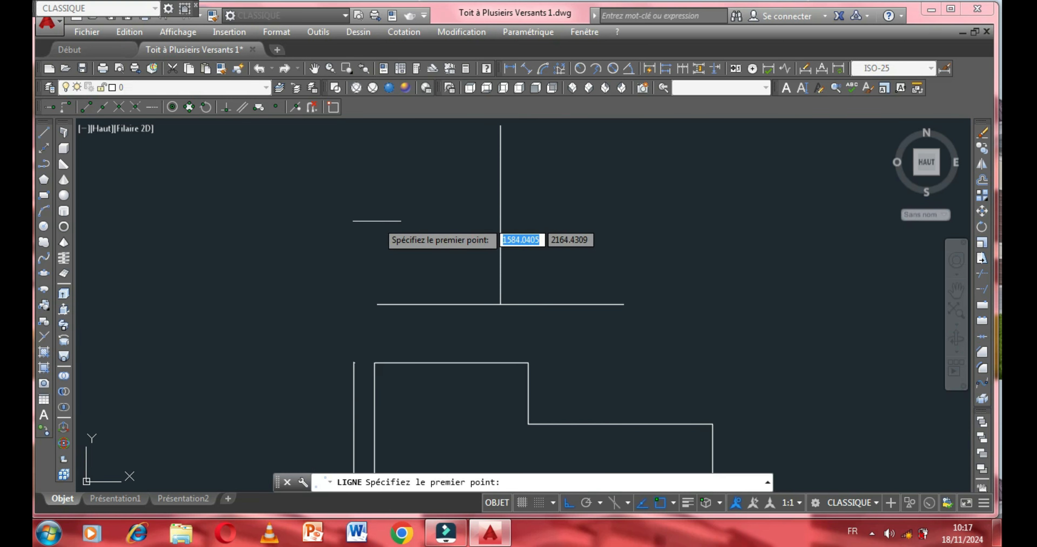
left_click(377, 304)
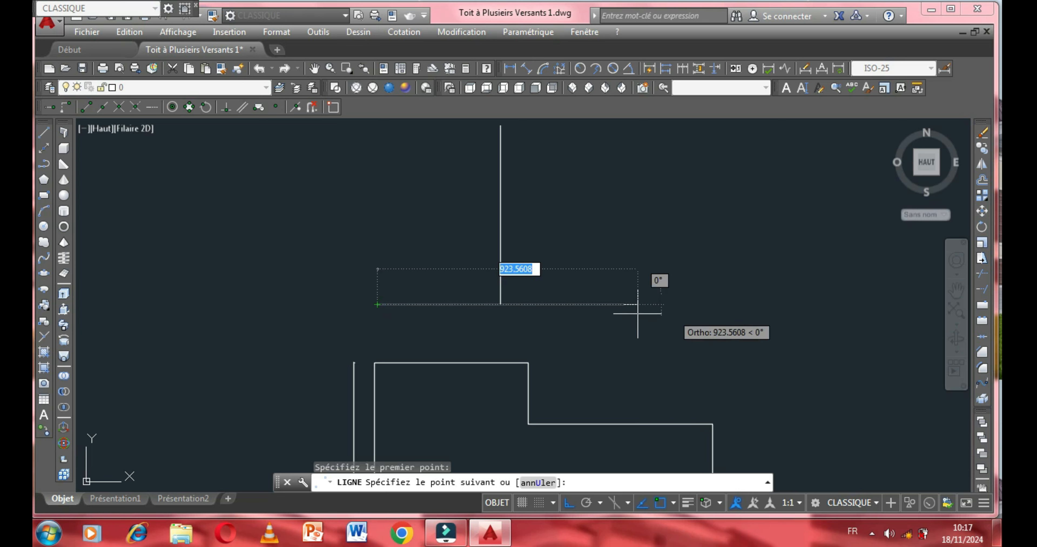
left_click(617, 304)
right_click(621, 304)
left_click(652, 314)
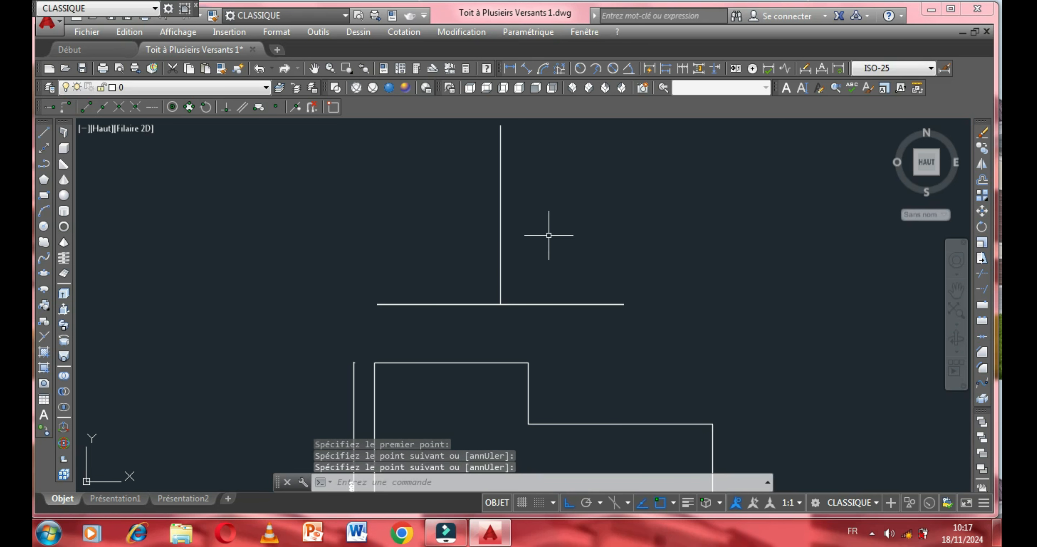
Rotate one of the overlapping horizontal lines by 30° about its left endpoint.
left_click(442, 305)
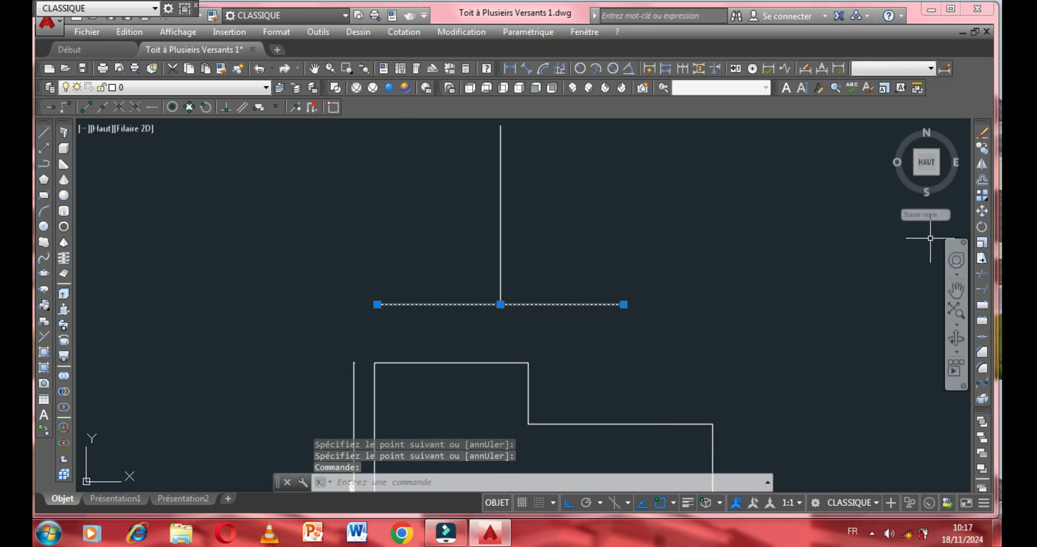
left_click(982, 227)
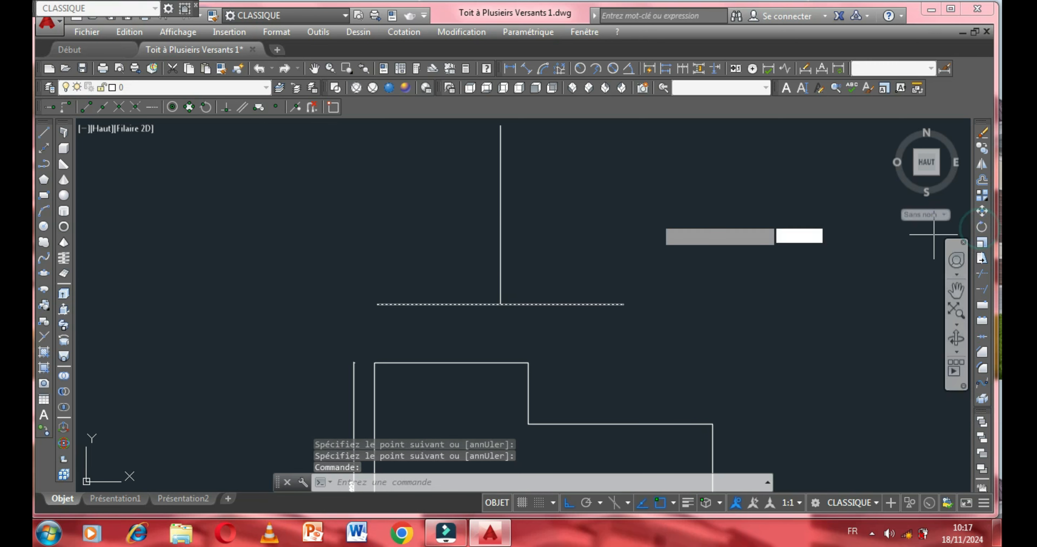
left_click(377, 304)
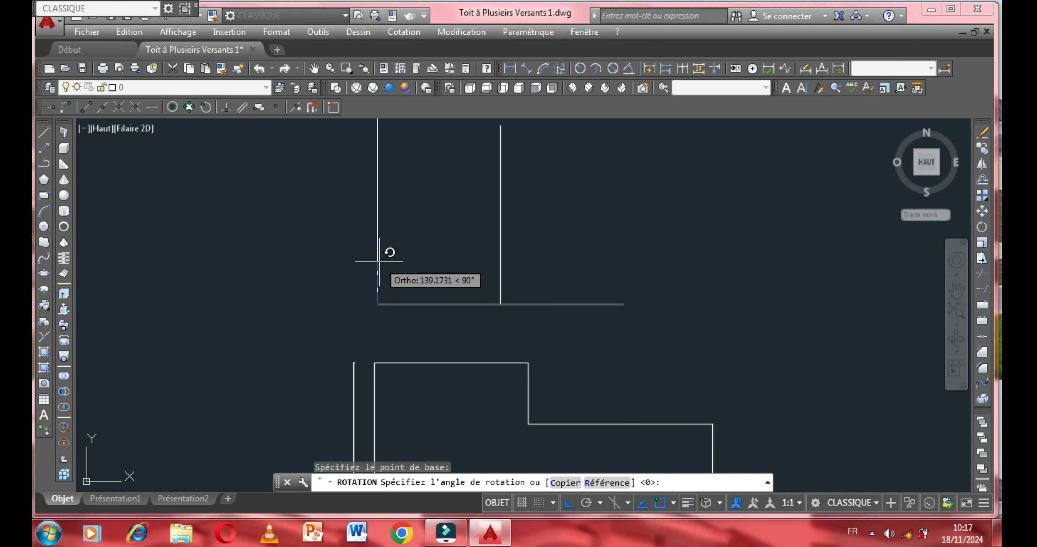
type("30")
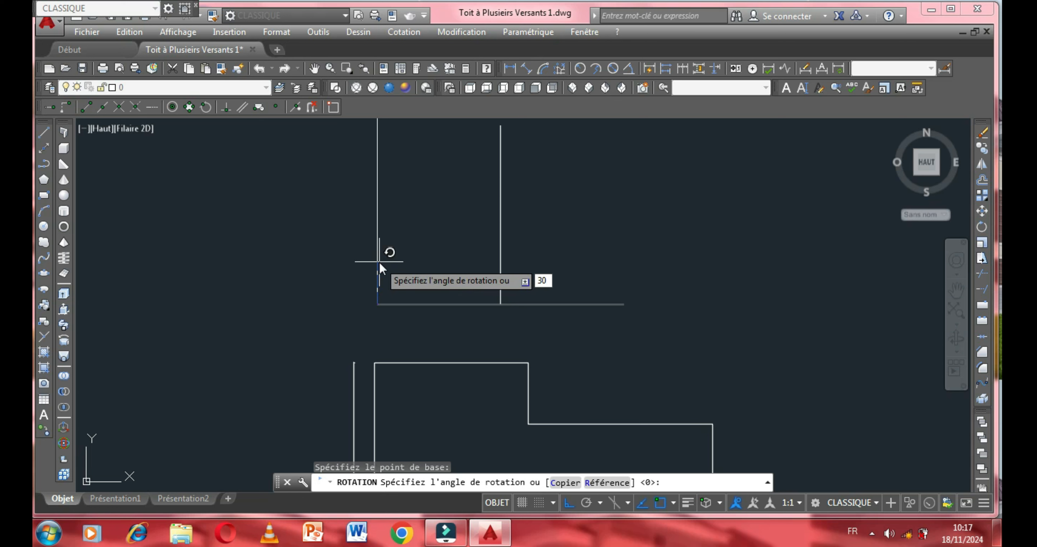
key("Return")
middle_click_drag(398, 247, 347, 252)
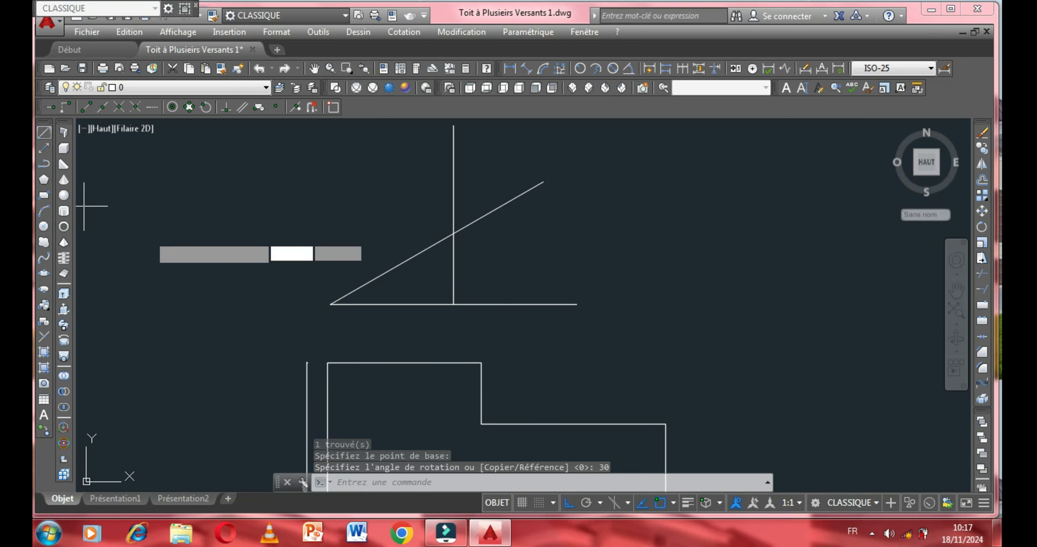
Draw a vertical line straight up from the shared left endpoint of the base line and the inclined line.
left_click(43, 132)
left_click(329, 305)
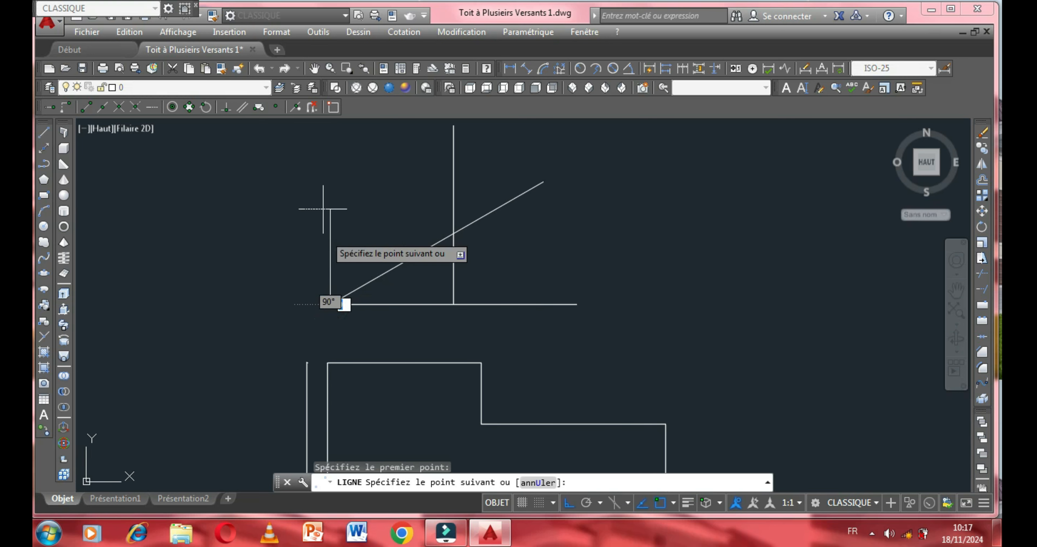
left_click(319, 175)
right_click(341, 185)
left_click(375, 194)
middle_click_drag(375, 194, 369, 208)
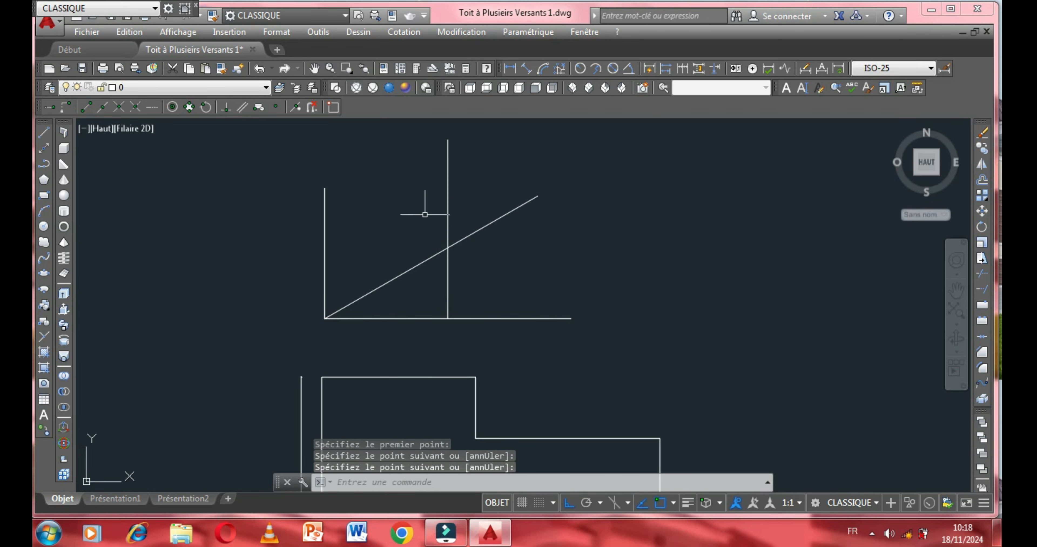
Trim the inclined line, the middle vertical and the base line at their mutual intersections, leaving a closed right triangle.
left_click(956, 291)
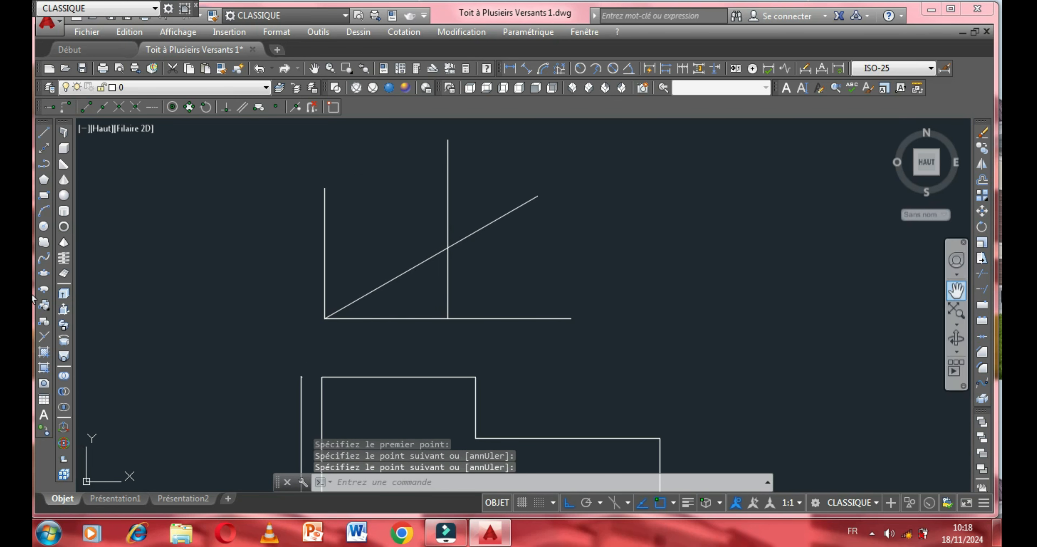
left_click(985, 272)
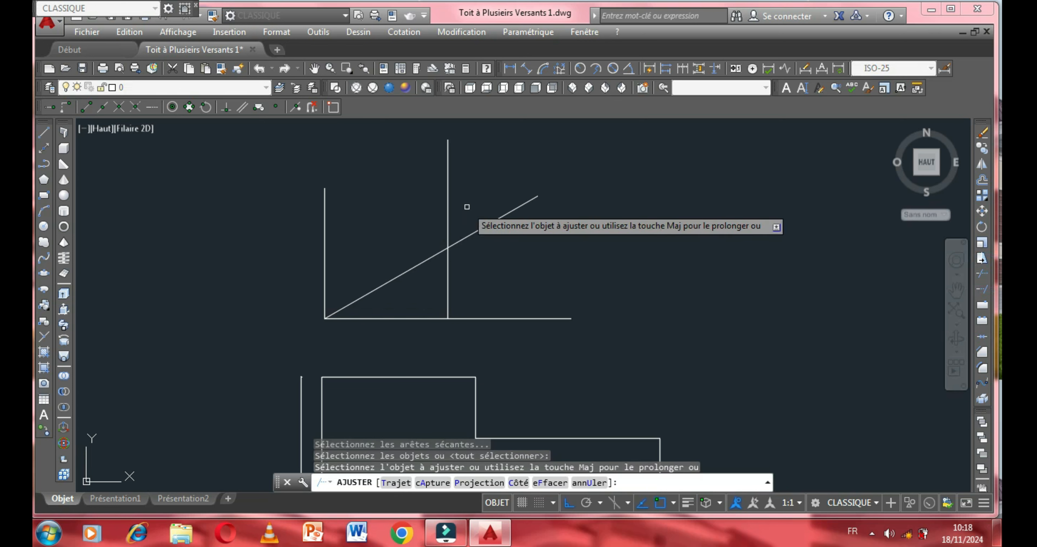
left_click(488, 223)
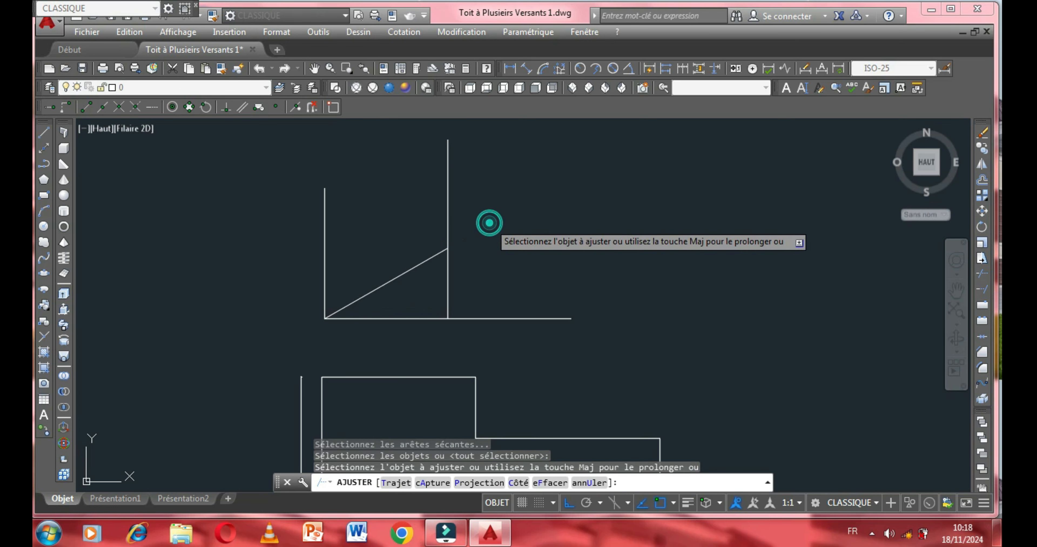
left_click(447, 198)
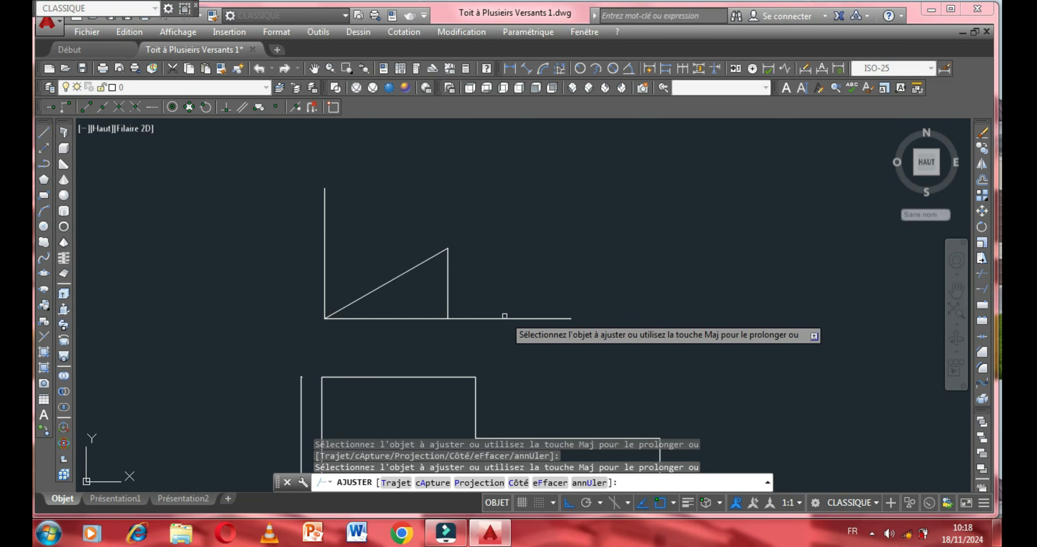
left_click(504, 316)
right_click(498, 223)
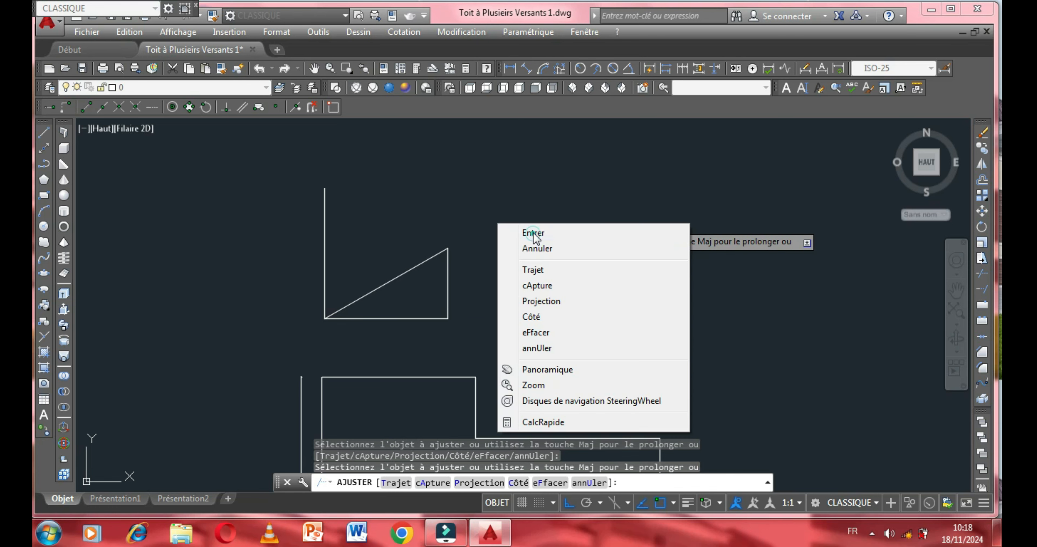
left_click(533, 233)
mouse_move(530, 217)
middle_mouse_down()
mouse_move(532, 180)
mouse_move(519, 172)
middle_mouse_up()
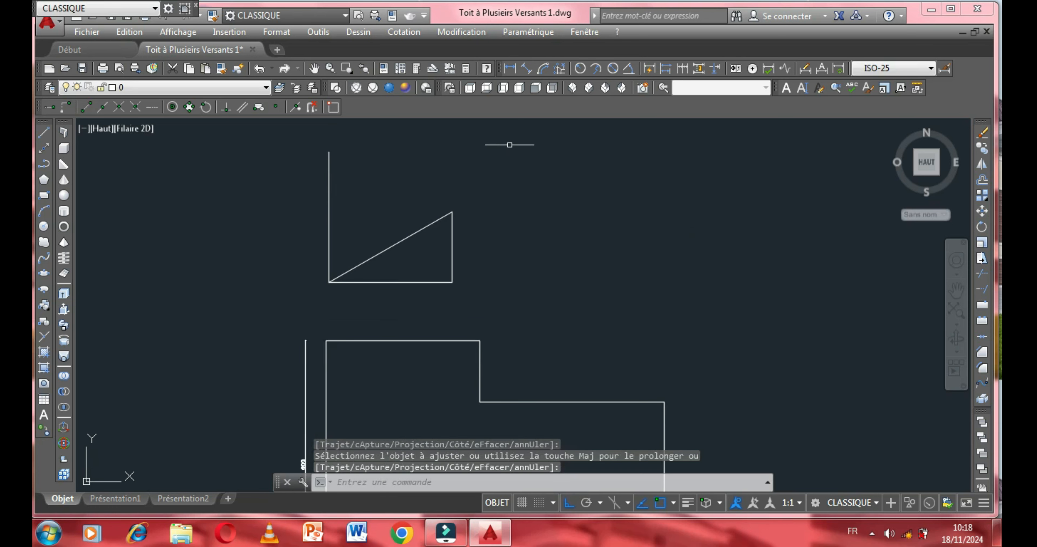
Add a linear dimension for the height of the triangle's vertical side, placed just to its right.
left_click(509, 68)
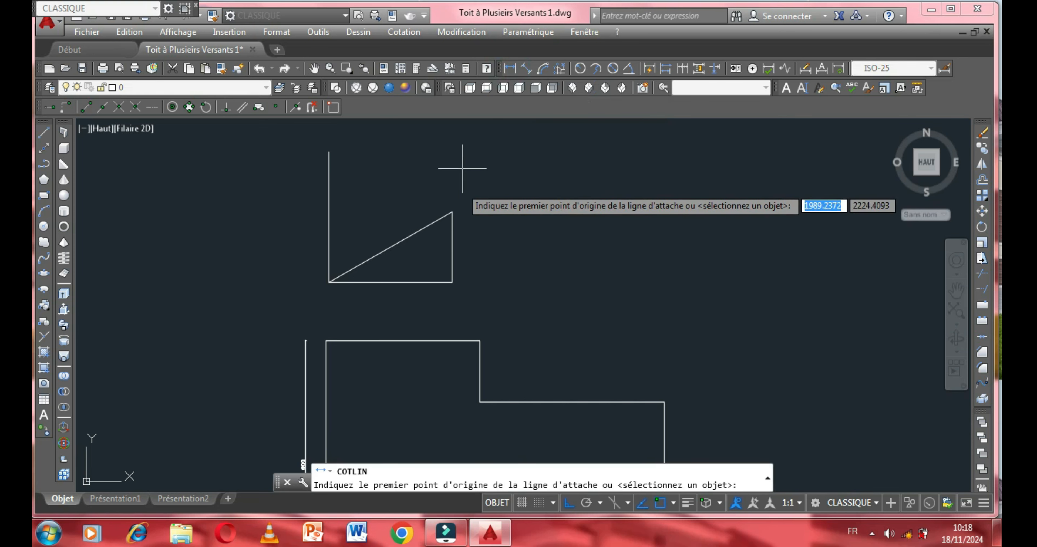
left_click(451, 212)
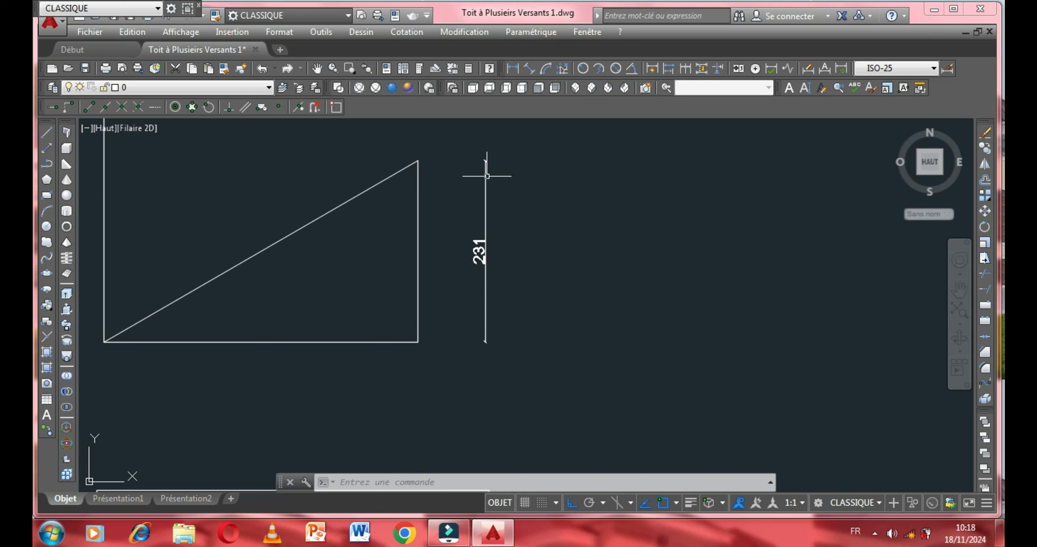
middle_click_drag(519, 247, 518, 299)
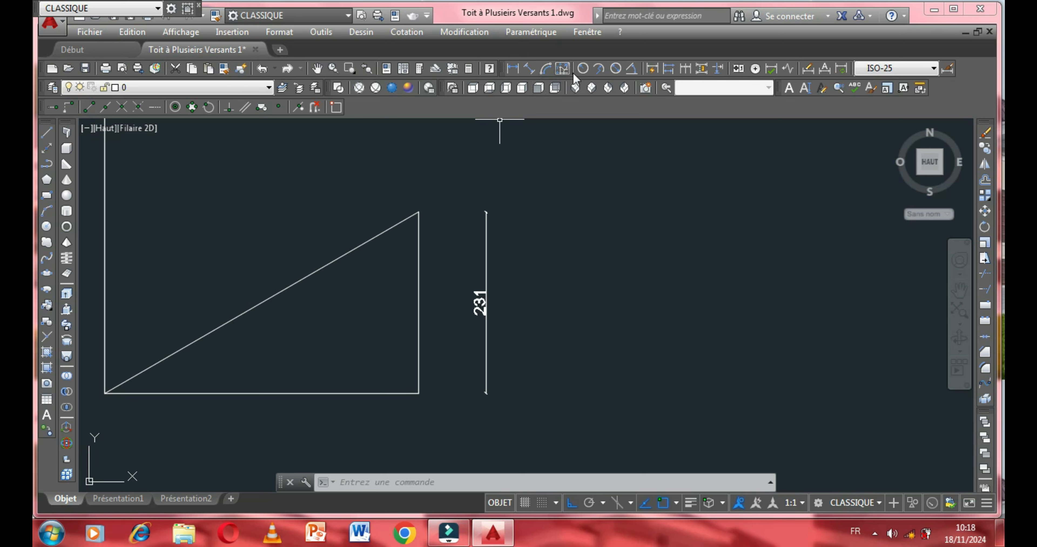
Add an angular dimension between the triangle's sloped line and its horizontal base.
left_click(632, 69)
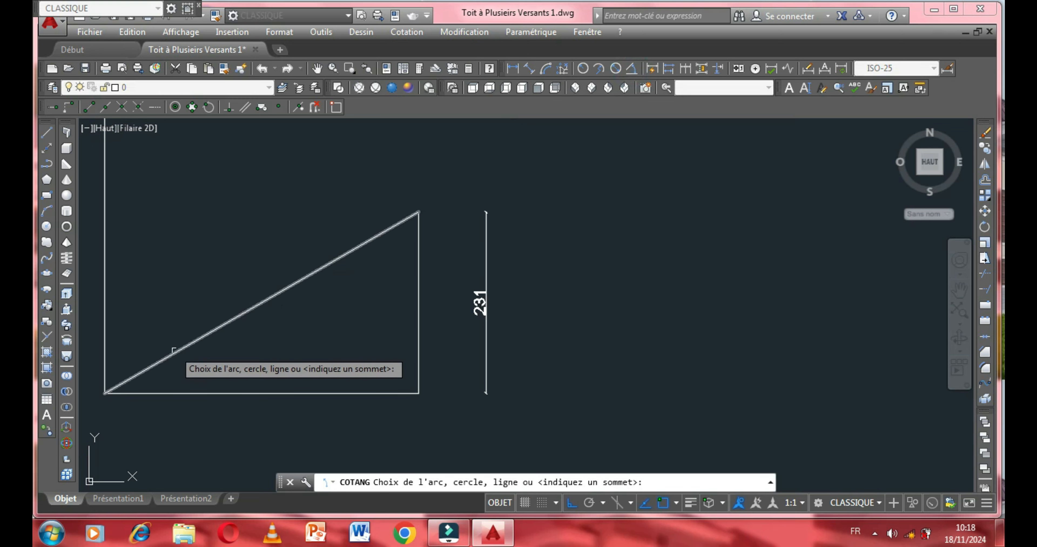
left_click(184, 350)
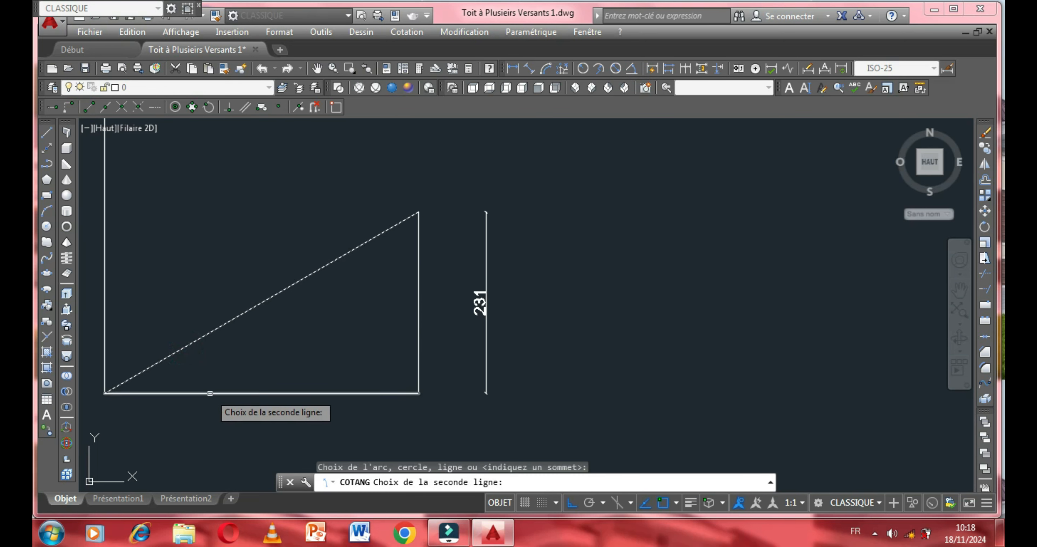
left_click(211, 392)
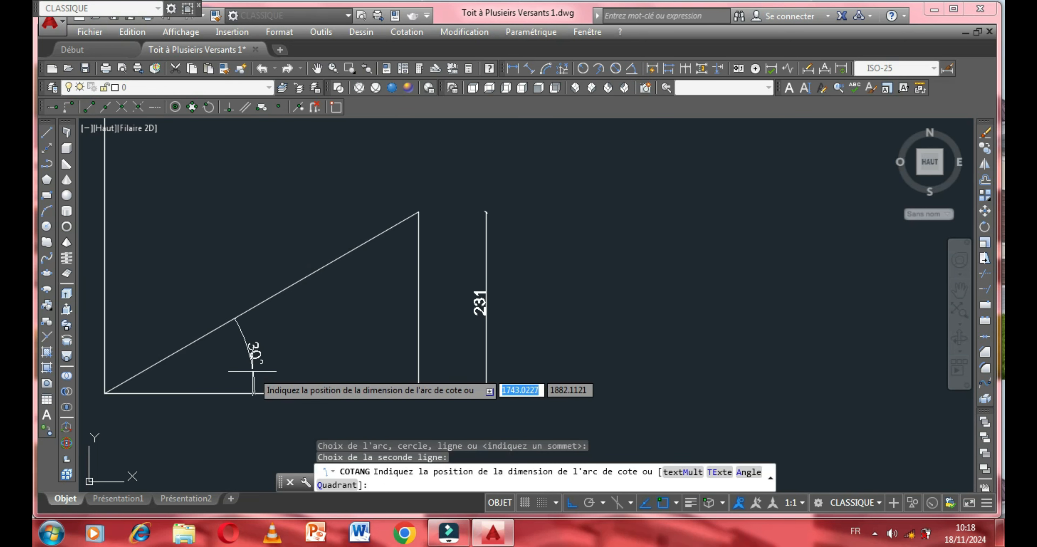
left_click(252, 371)
scroll(216, 366, "up", 2)
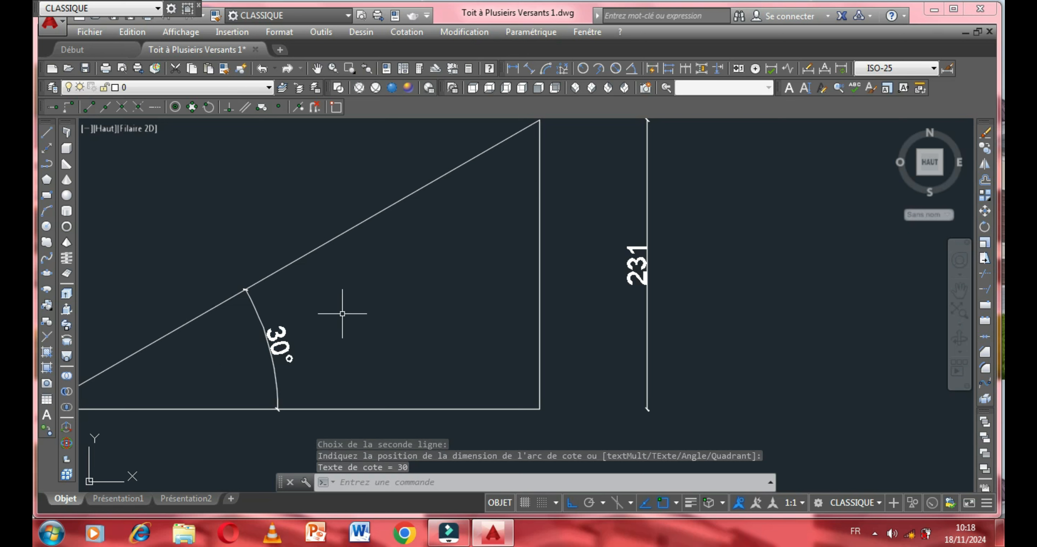
mouse_move(336, 315)
middle_mouse_down()
mouse_move(398, 334)
mouse_move(405, 310)
middle_mouse_up()
scroll(385, 297, "down", 2)
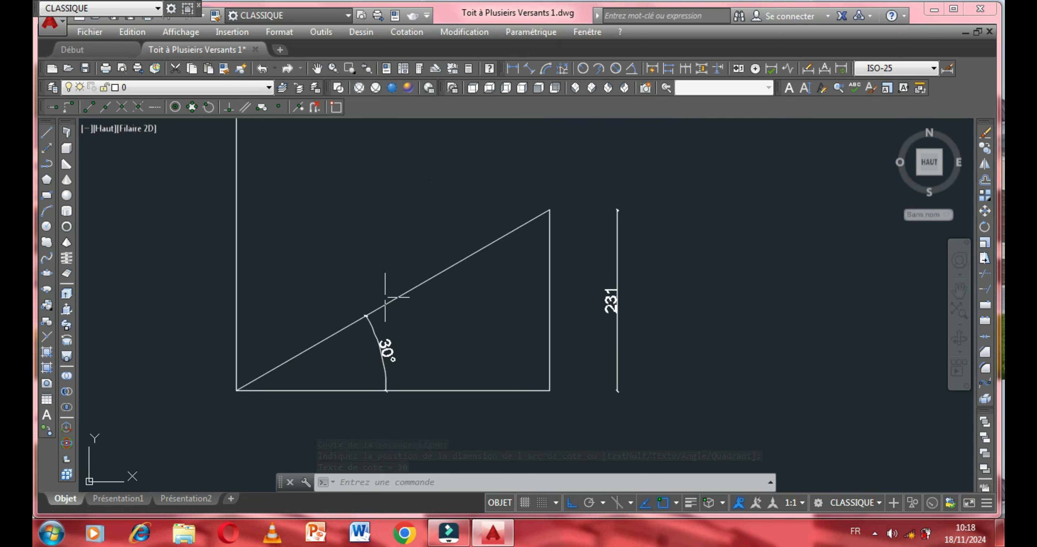
Add an angular dimension between the sloped line and the vertical line at the triangle's left corner.
right_click(321, 225)
left_click(361, 236)
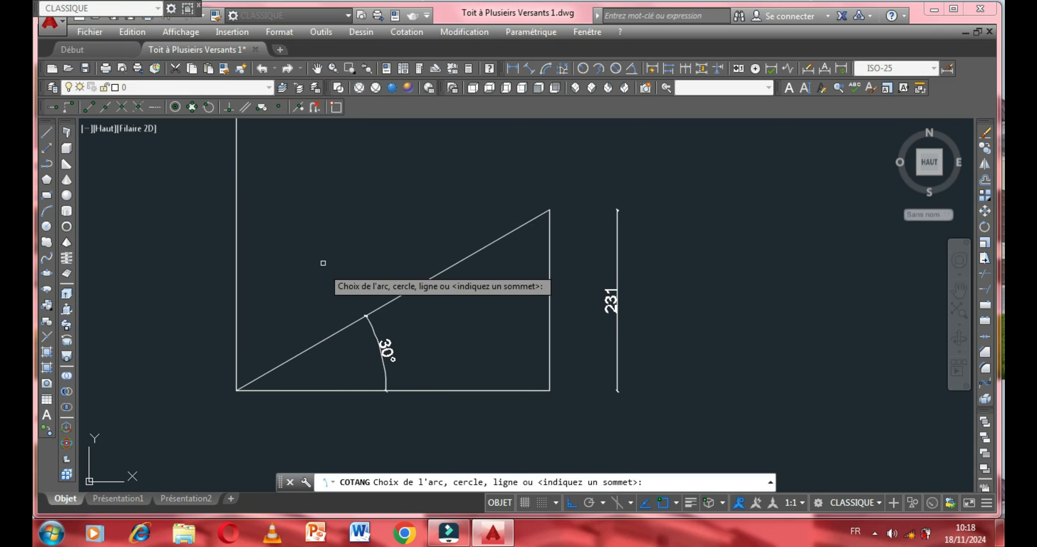
left_click(354, 322)
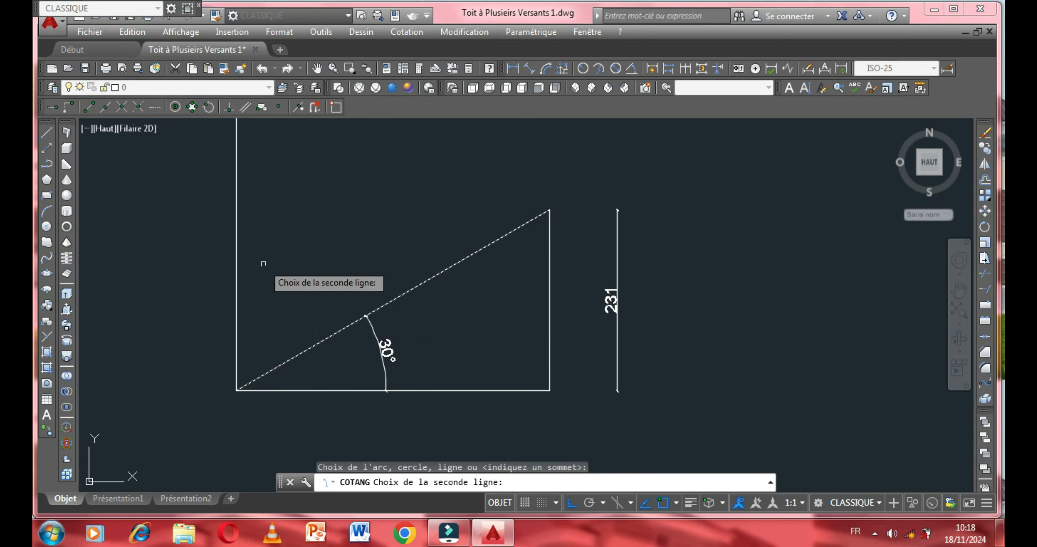
left_click(236, 248)
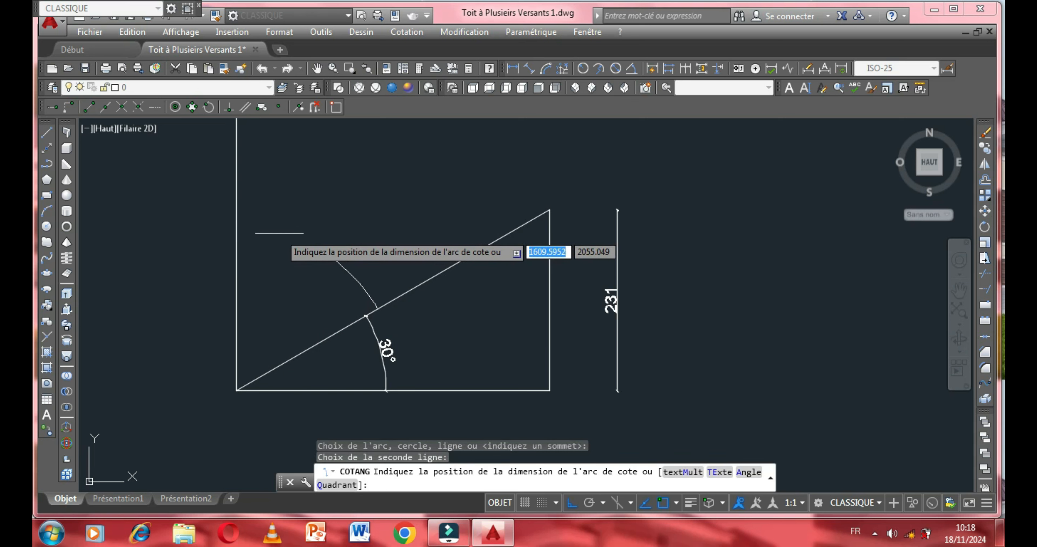
left_click(283, 238)
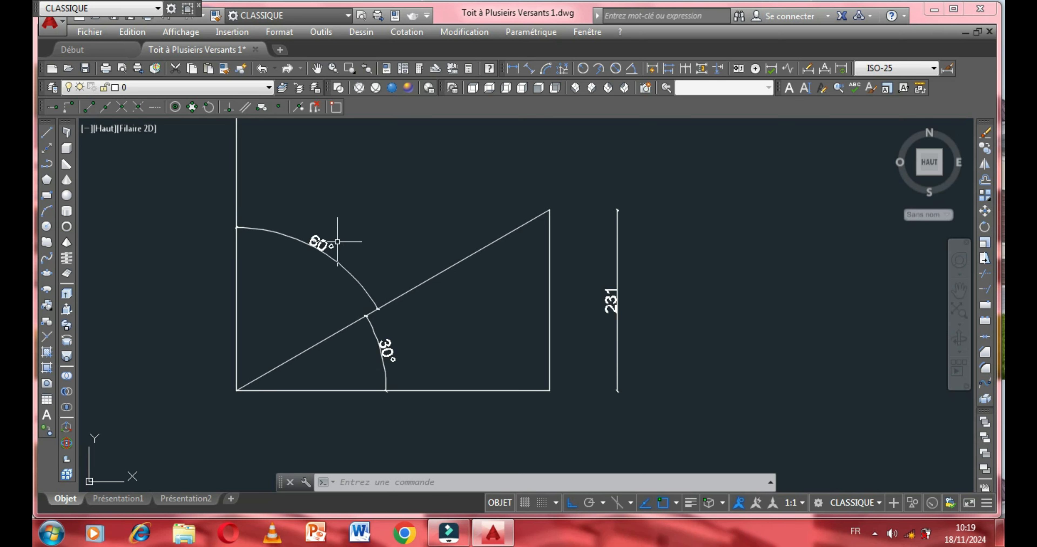
Start extruding the building outline region with an extrusion taper angle of 60°.
scroll(329, 237, "down", 2)
scroll(355, 192, "down", 2)
mouse_move(365, 340)
middle_mouse_down()
mouse_move(344, 288)
mouse_move(360, 303)
middle_mouse_up()
scroll(342, 294, "up", 4)
scroll(345, 294, "down", 2)
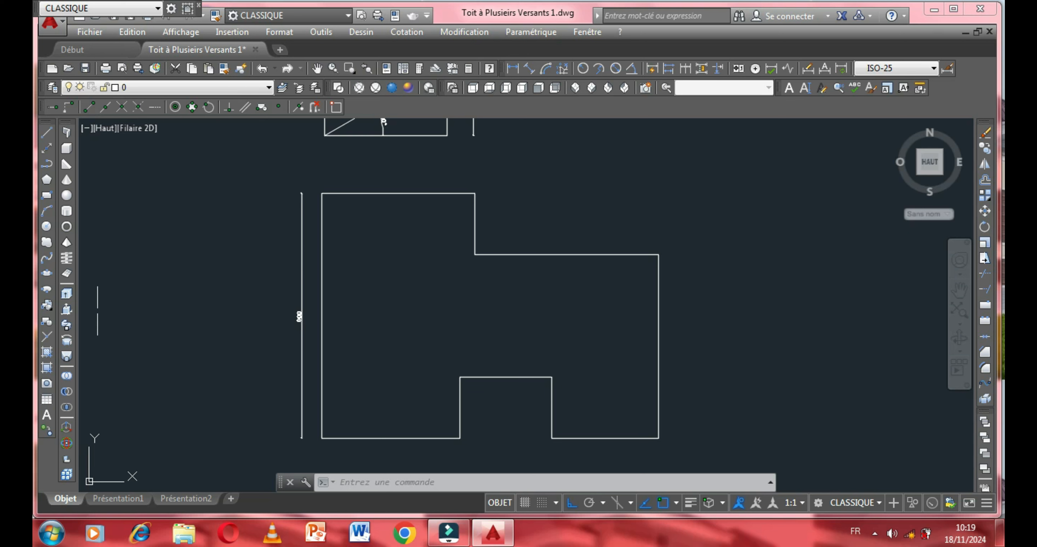
left_click(67, 297)
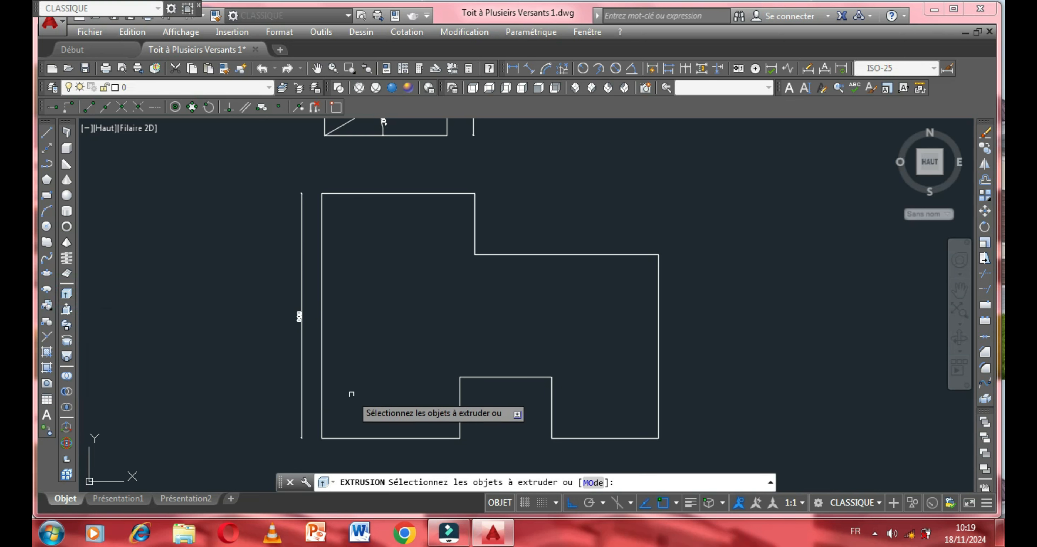
left_click(321, 362)
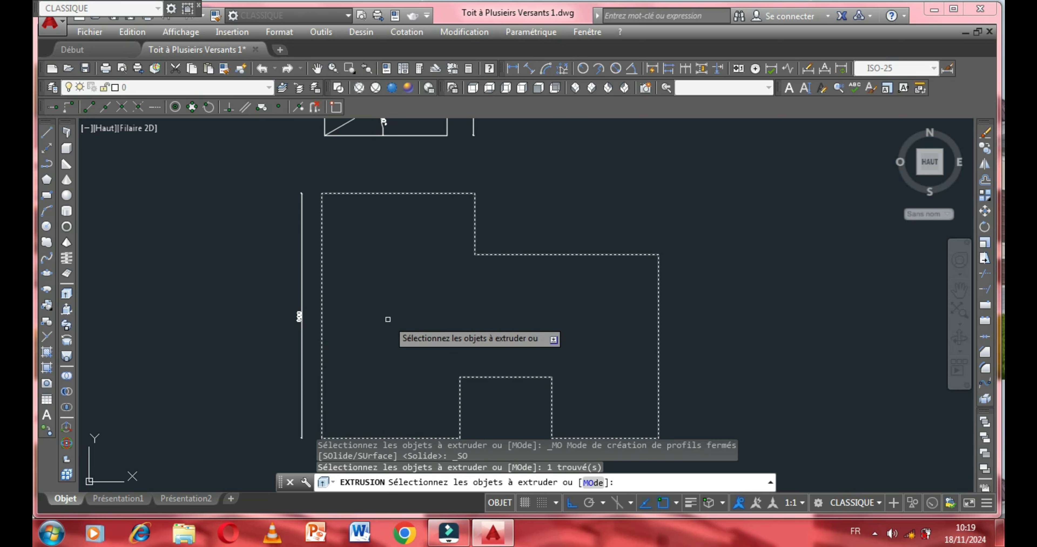
right_click(472, 334)
left_click(499, 337)
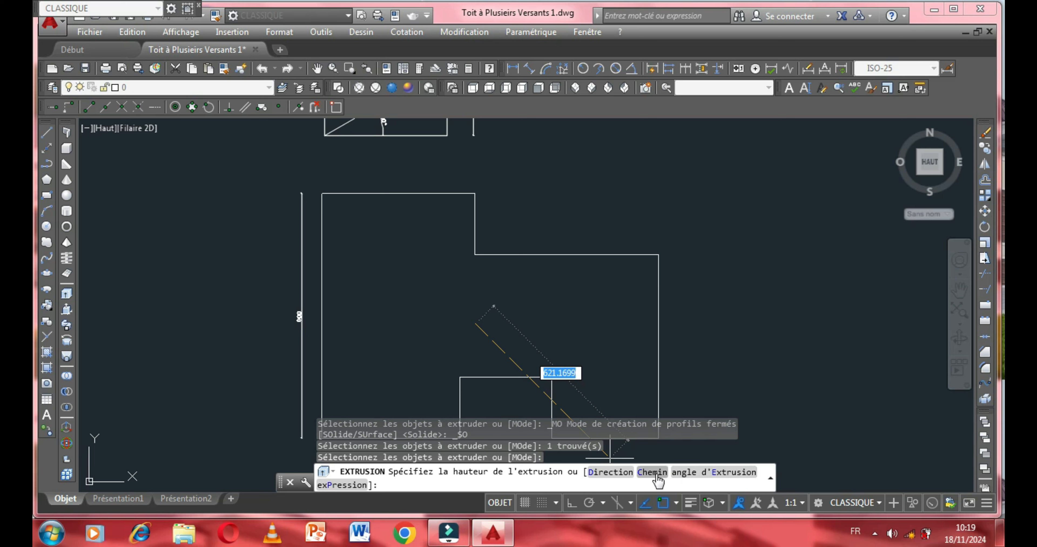
left_click(714, 475)
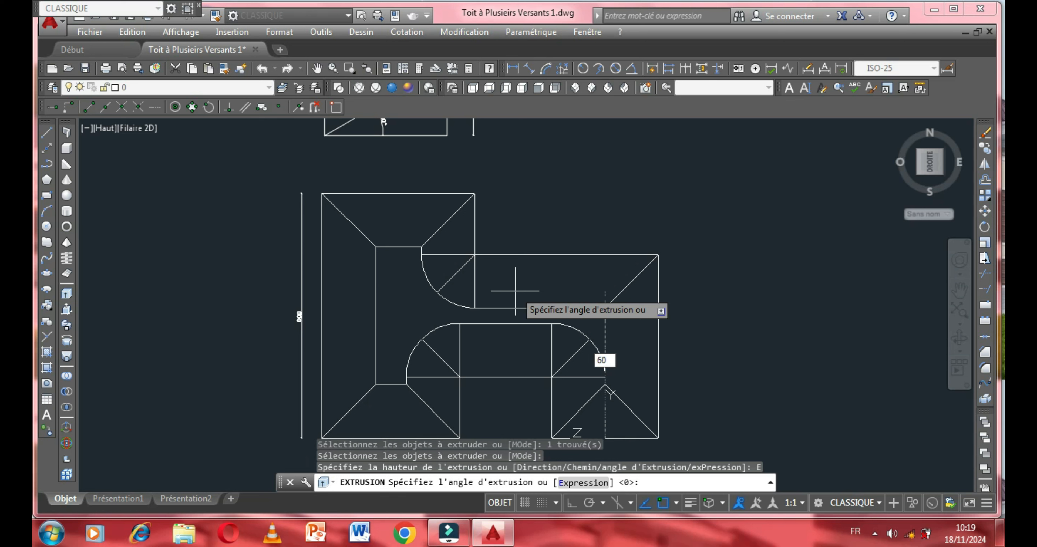
key("Return")
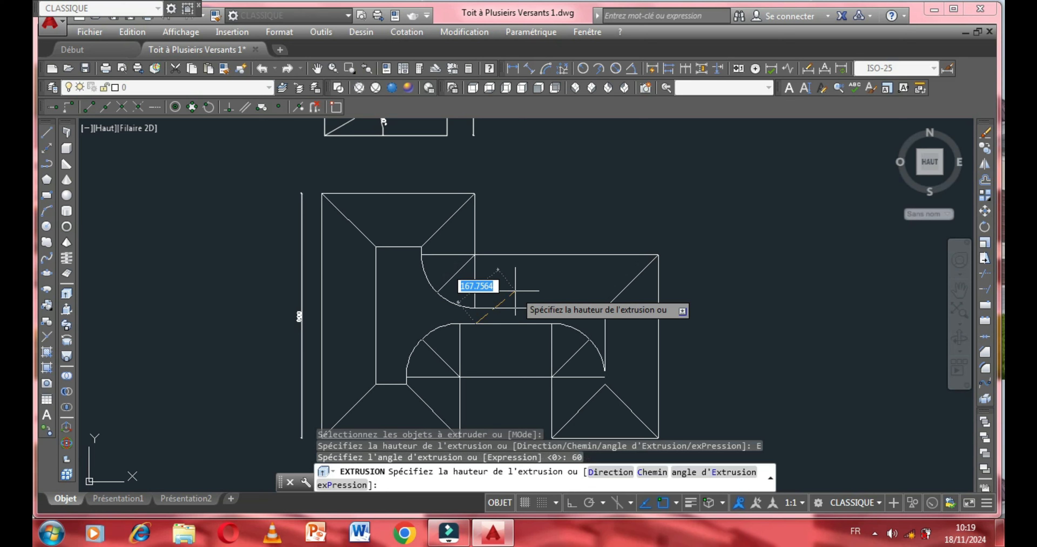
Set the tapered extrusion's height to 131 and complete the roof solid.
middle_click_drag(477, 197, 475, 314)
scroll(473, 219, "up", 6)
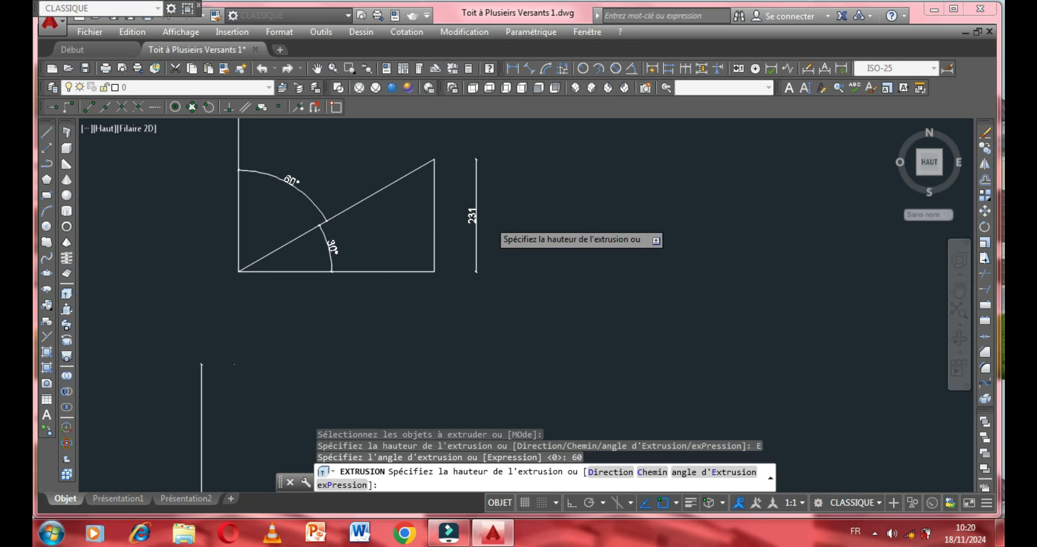
scroll(467, 225, "up", 4)
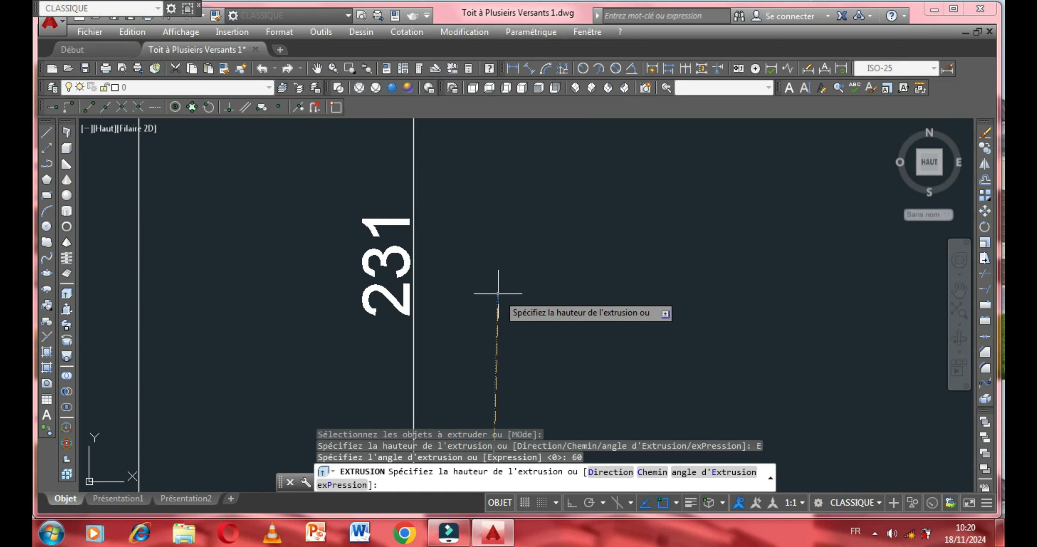
scroll(452, 239, "down", 6)
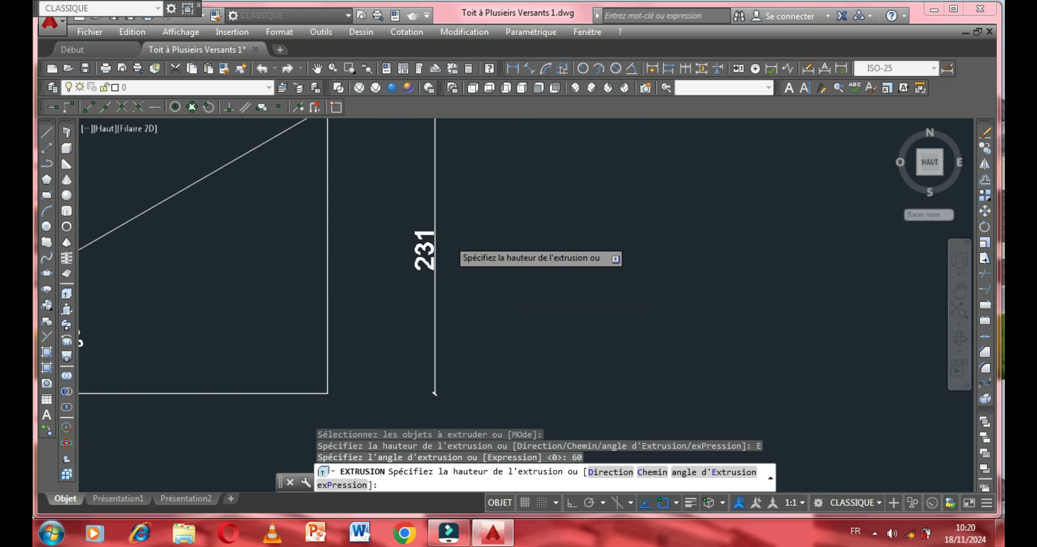
mouse_move(449, 272)
middle_mouse_down()
mouse_move(432, 202)
mouse_move(447, 204)
mouse_move(448, 124)
middle_mouse_up()
scroll(433, 202, "down", 2)
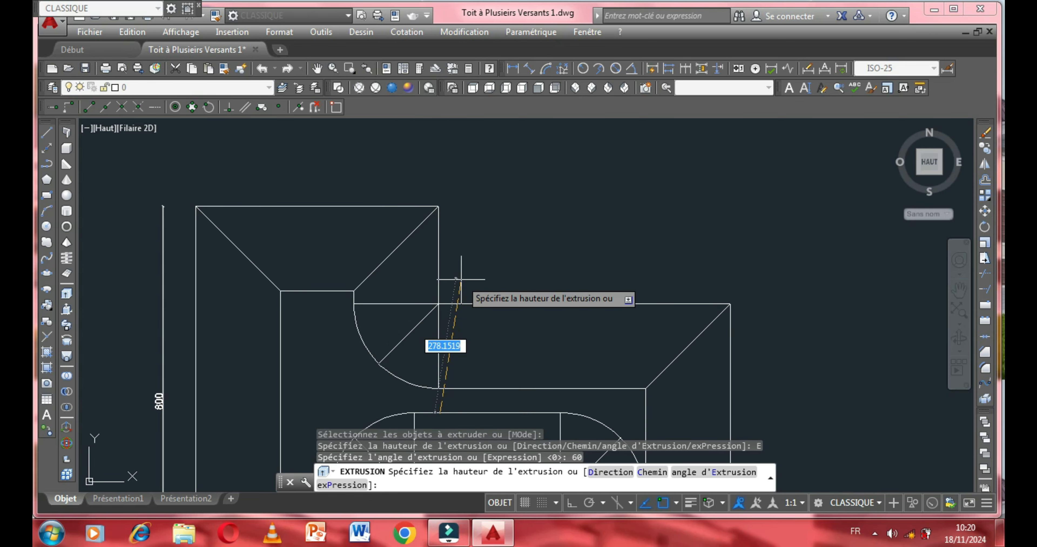
type("131")
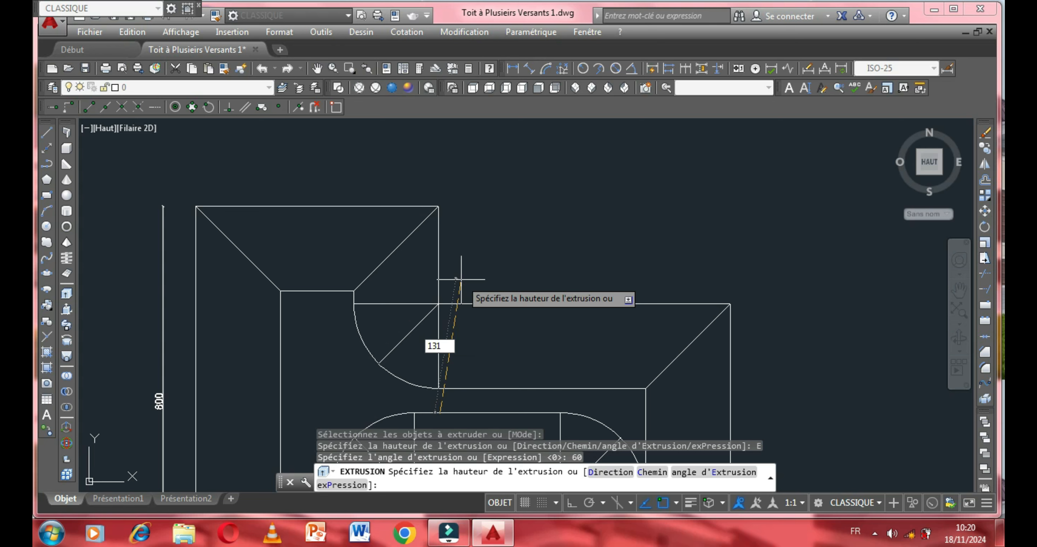
key("Return")
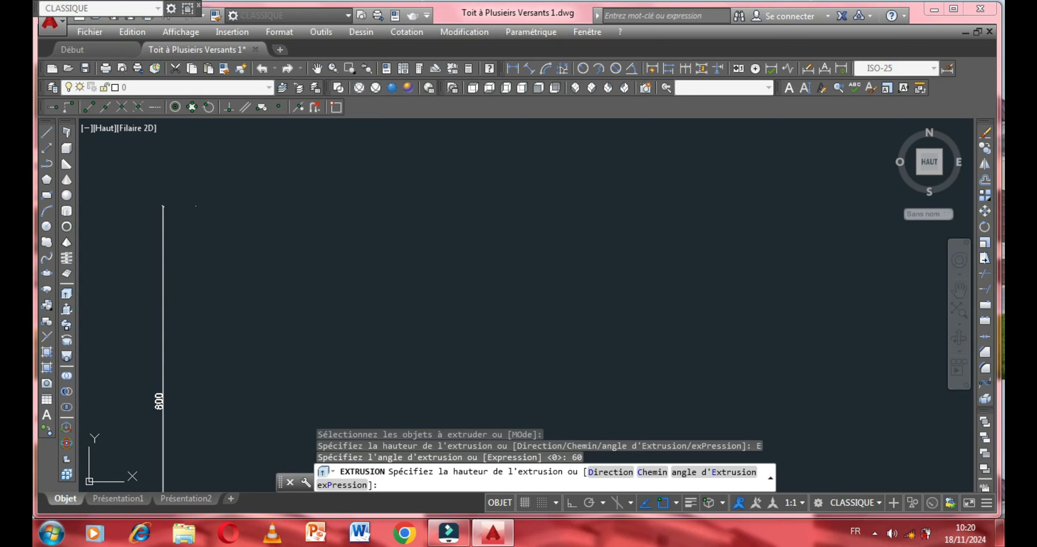
scroll(470, 259, "down", 3)
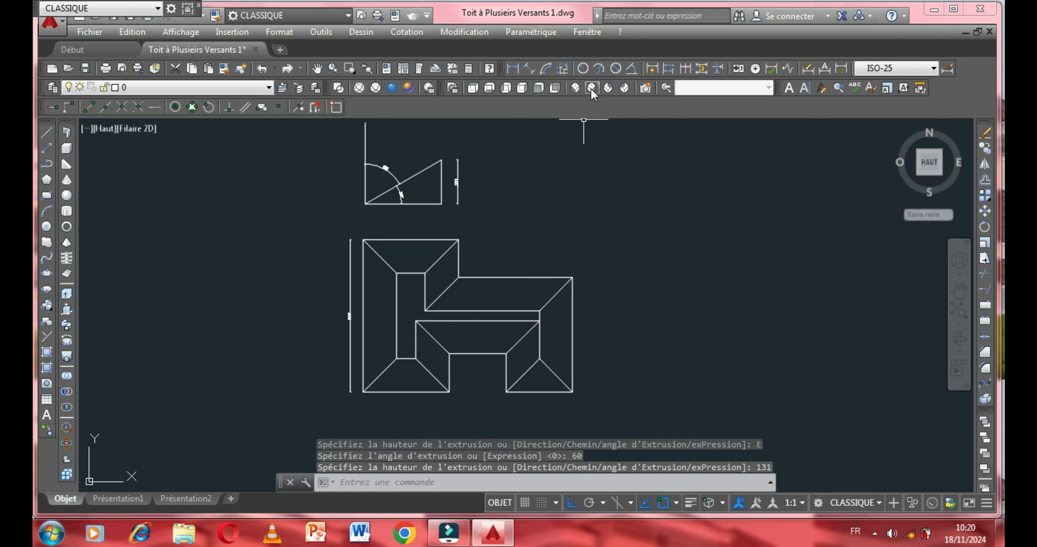
Switch to the south-west isometric view and examine the extruded roof.
left_click(576, 88)
scroll(569, 223, "up", 1)
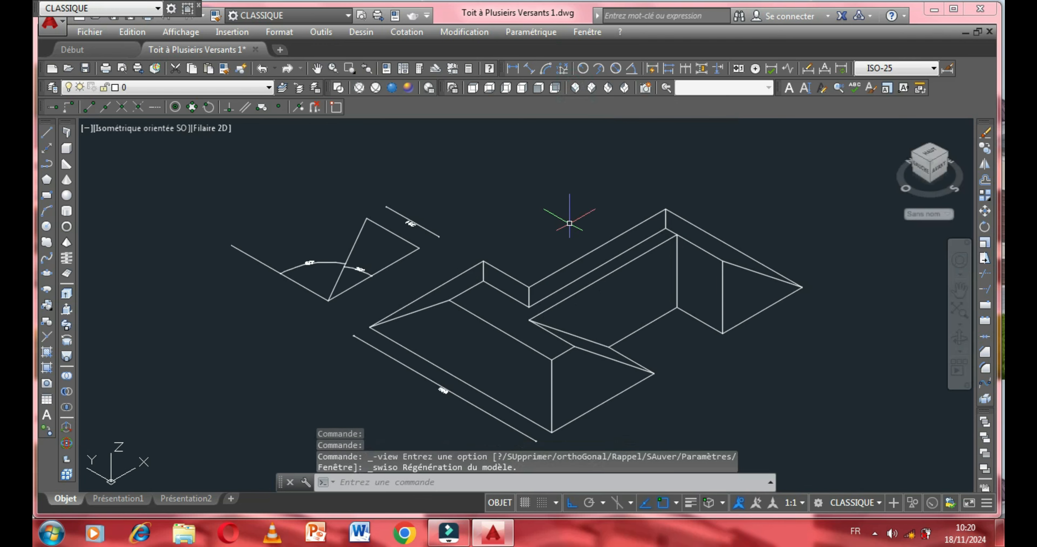
scroll(523, 221, "up", 2)
scroll(475, 189, "down", 2)
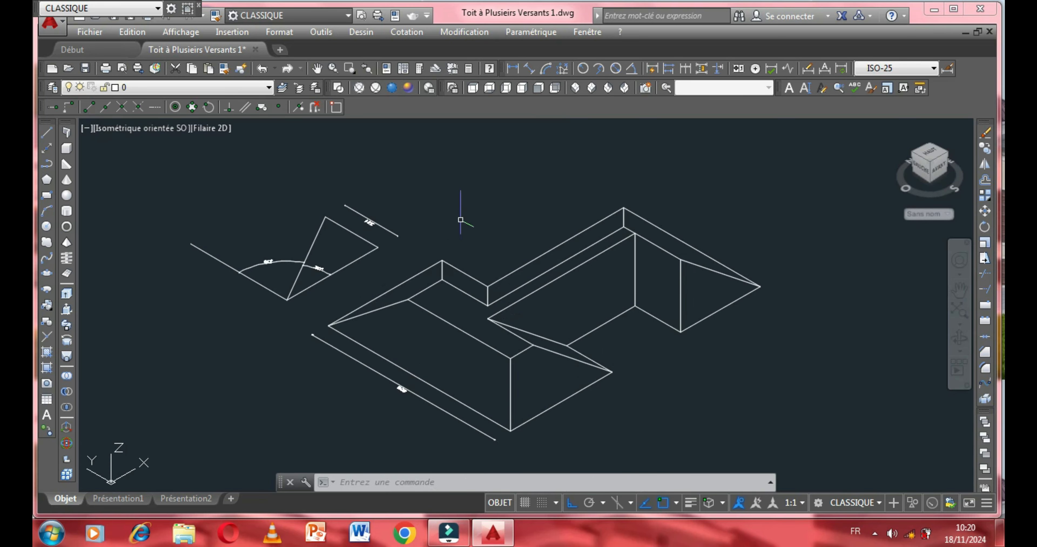
Shade the roof with the Conceptual visual style and examine its flat top from a lower orbit angle.
left_click(408, 88)
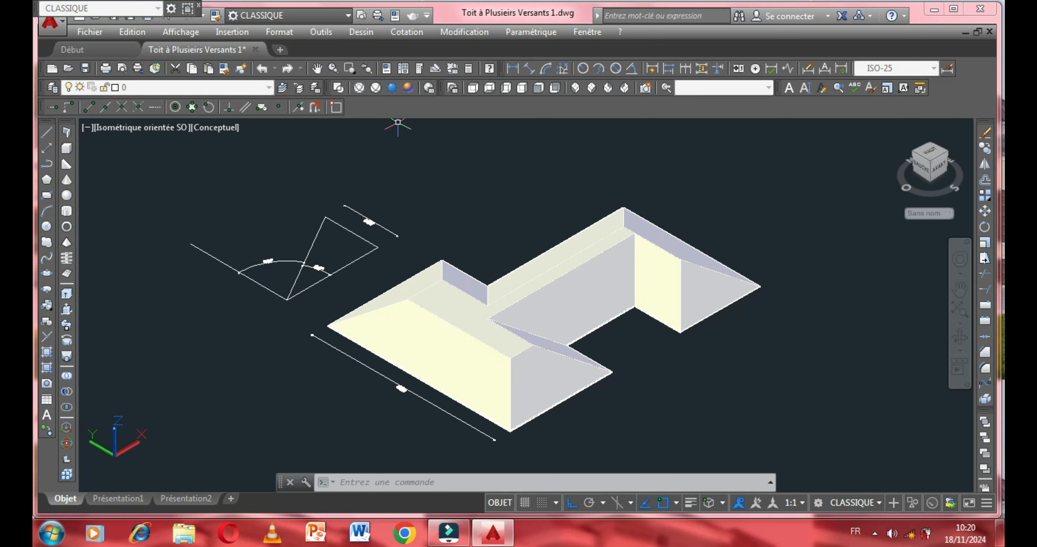
left_click(959, 338)
left_click_drag(715, 331, 513, 297)
left_click_drag(461, 246, 435, 199)
right_click(434, 196)
left_click(451, 202)
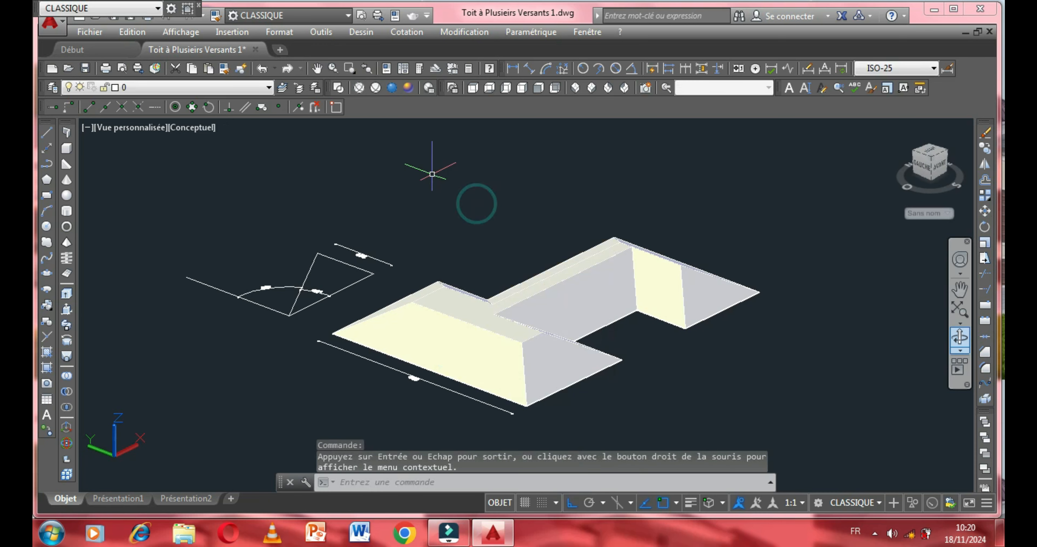
Return to the 2D wireframe style and start a solid face move with the roof's flat top face selected.
left_click(338, 89)
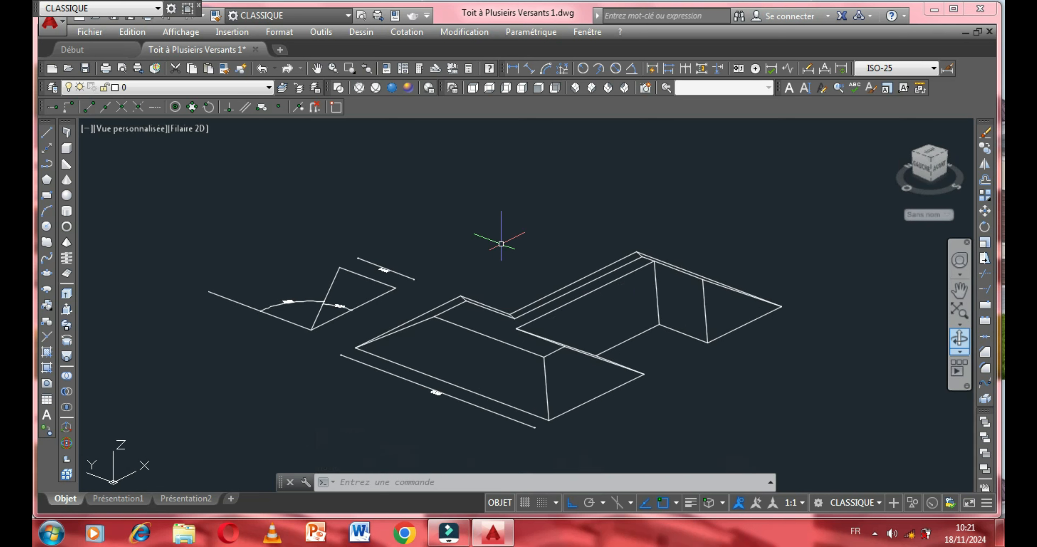
type("EDD")
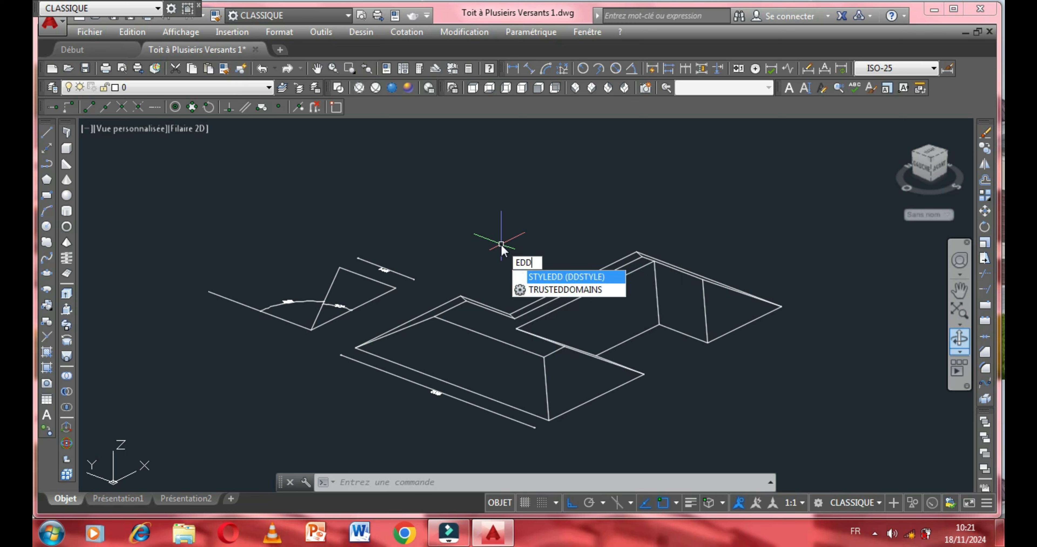
key("BackSpace")
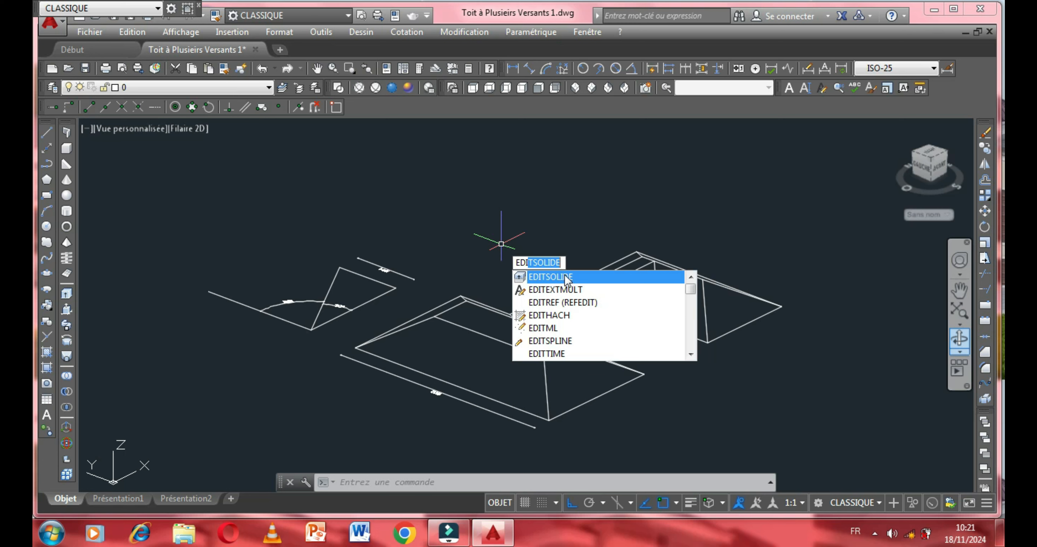
left_click(549, 277)
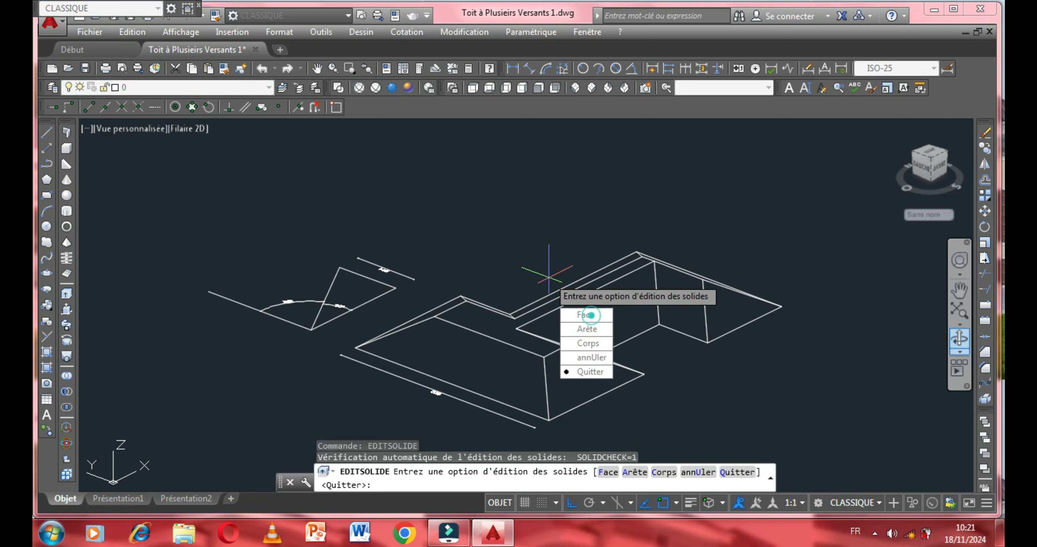
left_click(591, 316)
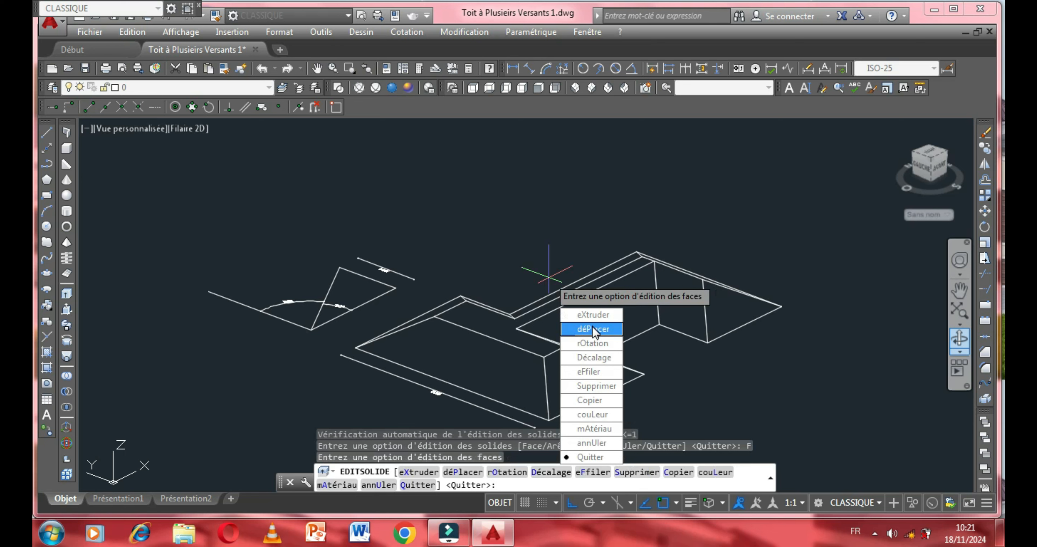
left_click(592, 330)
middle_click_drag(488, 315, 437, 304)
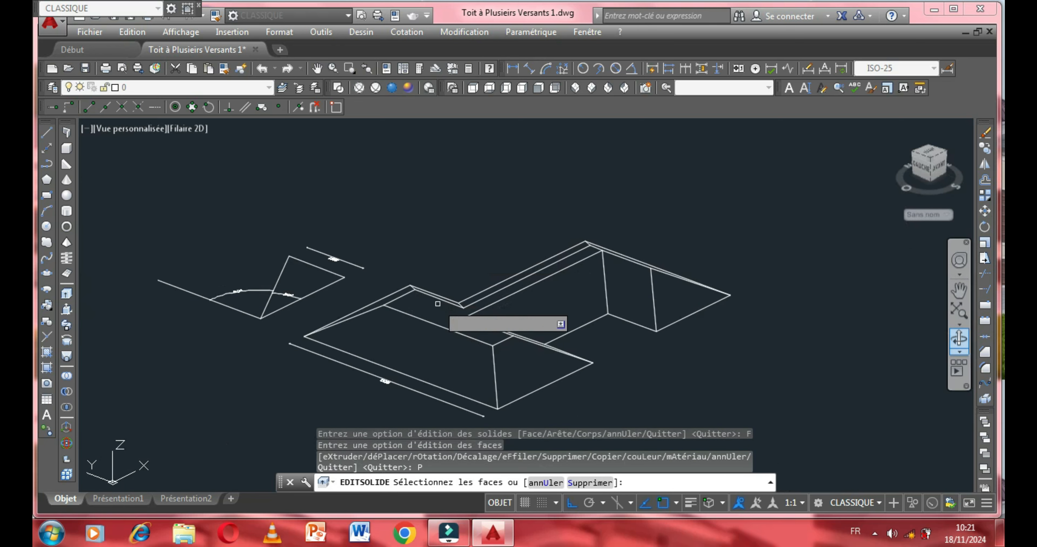
scroll(437, 304, "up", 2)
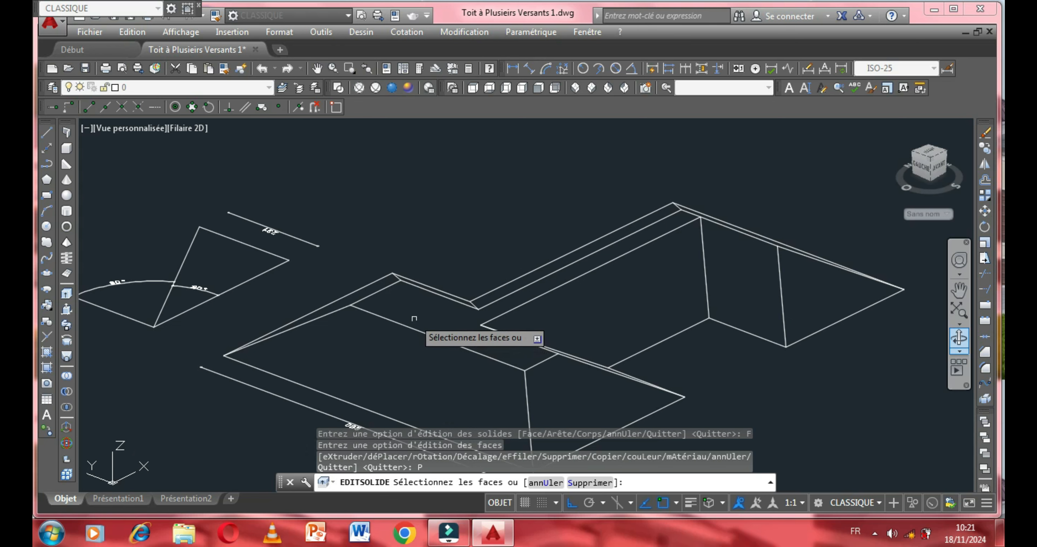
scroll(405, 314, "up", 2)
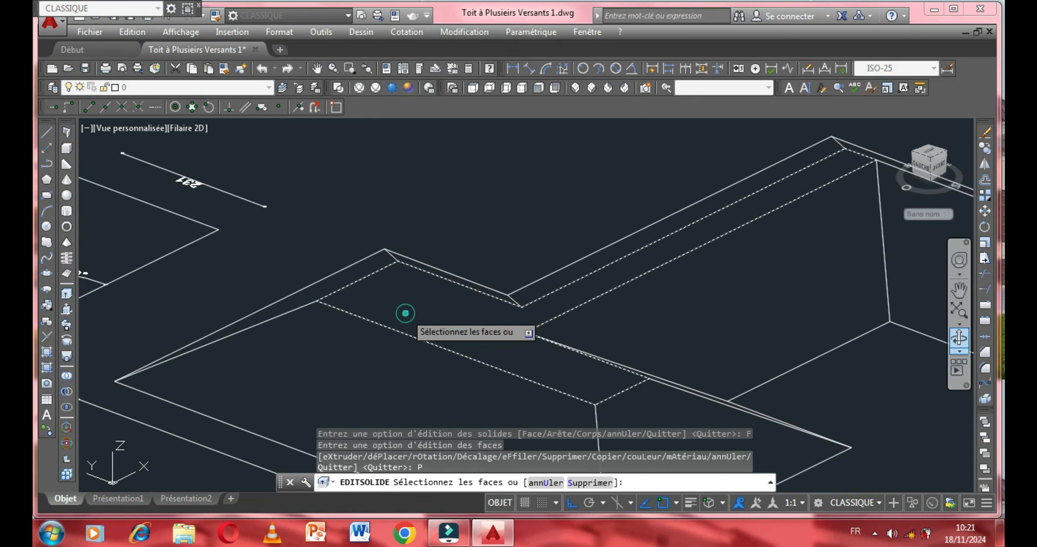
left_click(405, 313)
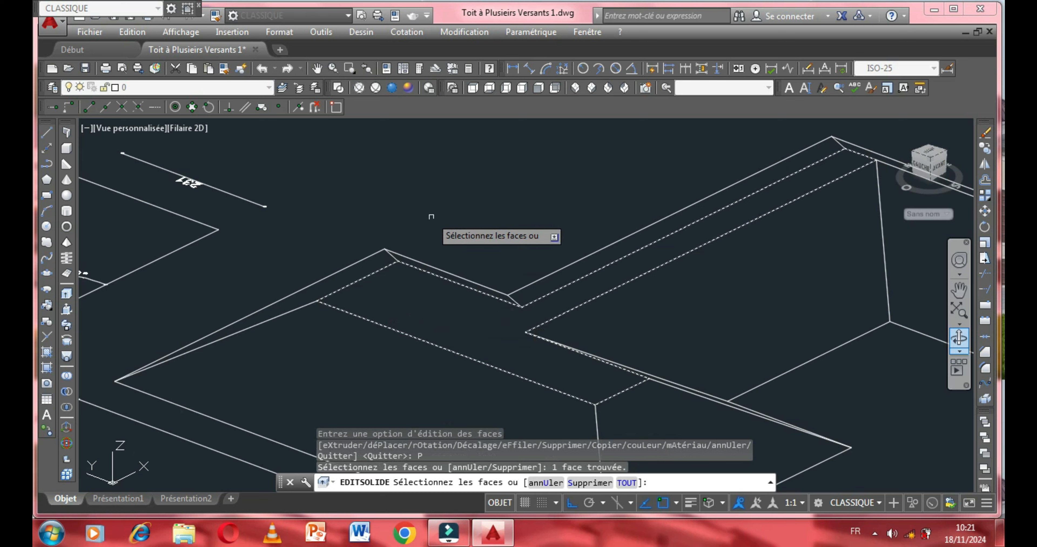
right_click(431, 224)
left_click(443, 227)
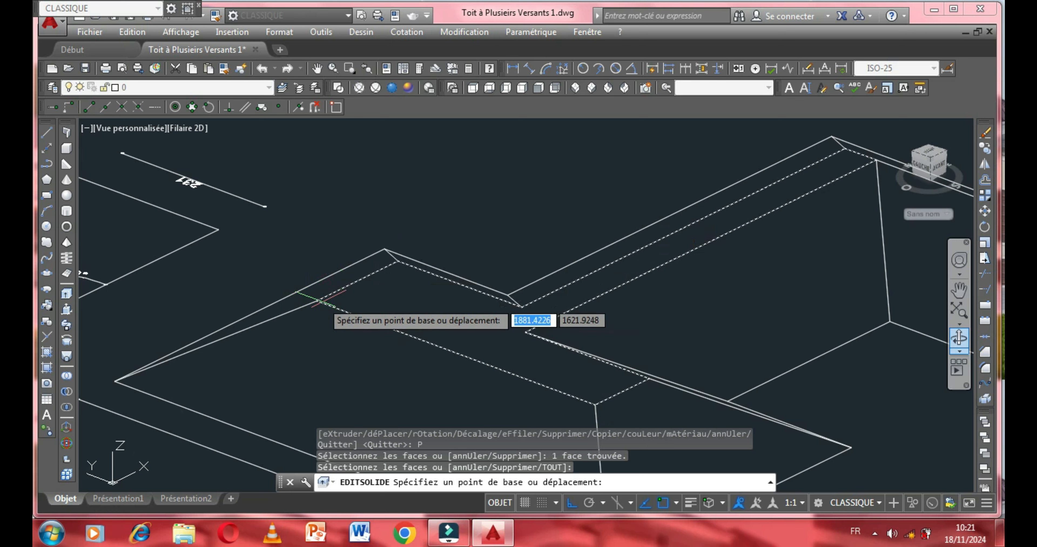
Move the selected top face 100 units up along Z from its corner and end the solid editing.
scroll(317, 301, "up", 3)
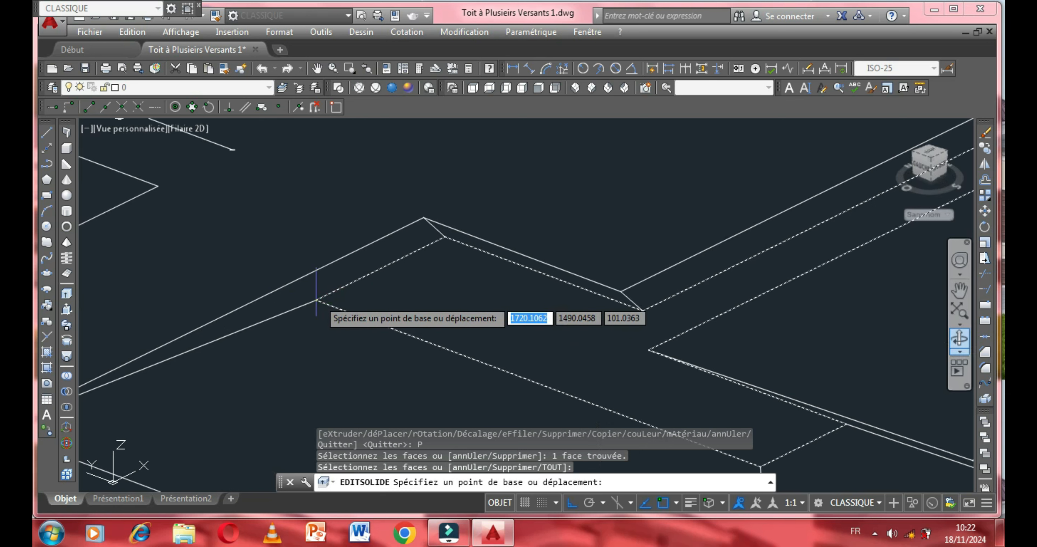
left_click(312, 298)
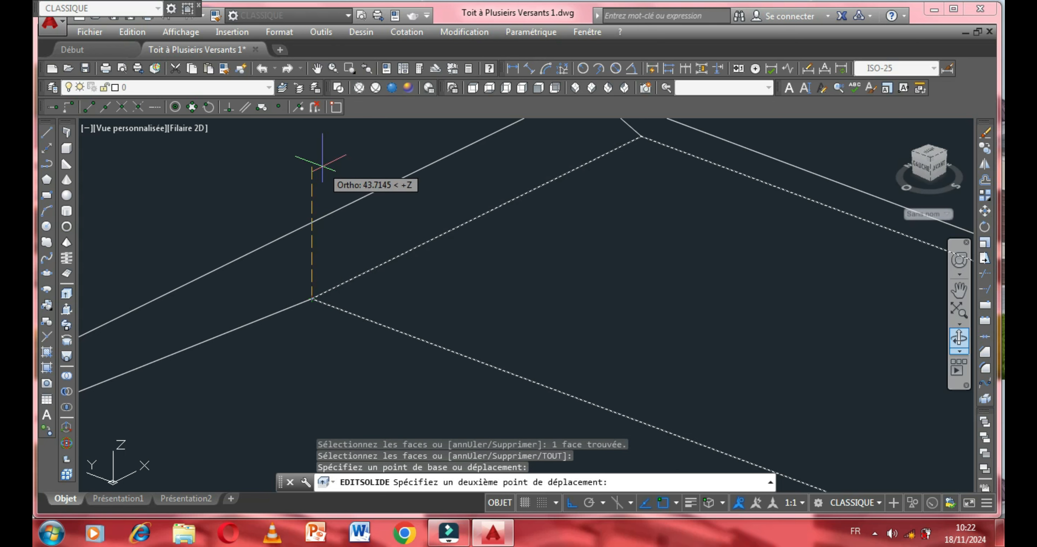
scroll(322, 165, "down", 5)
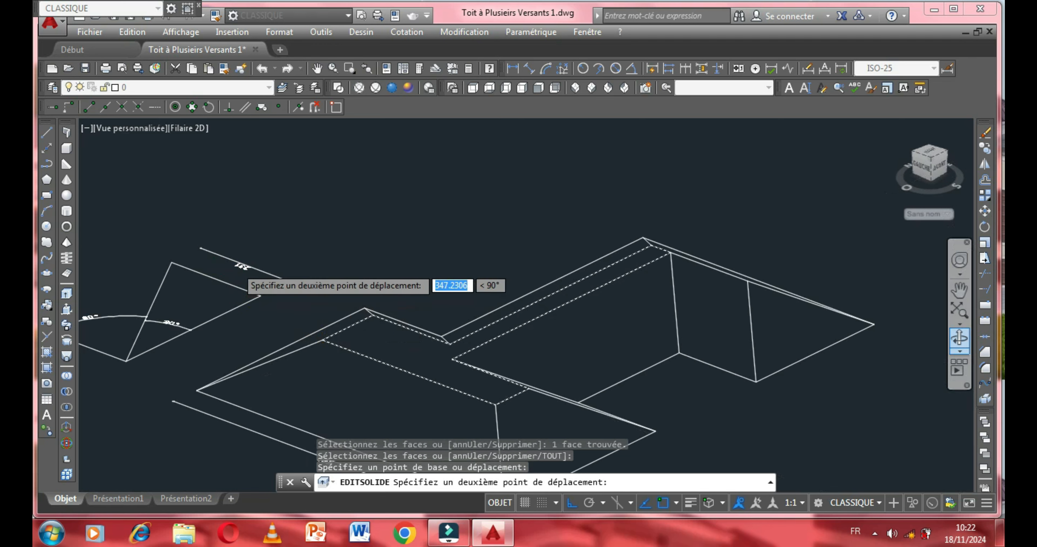
scroll(240, 287, "up", 5)
scroll(304, 277, "down", 4)
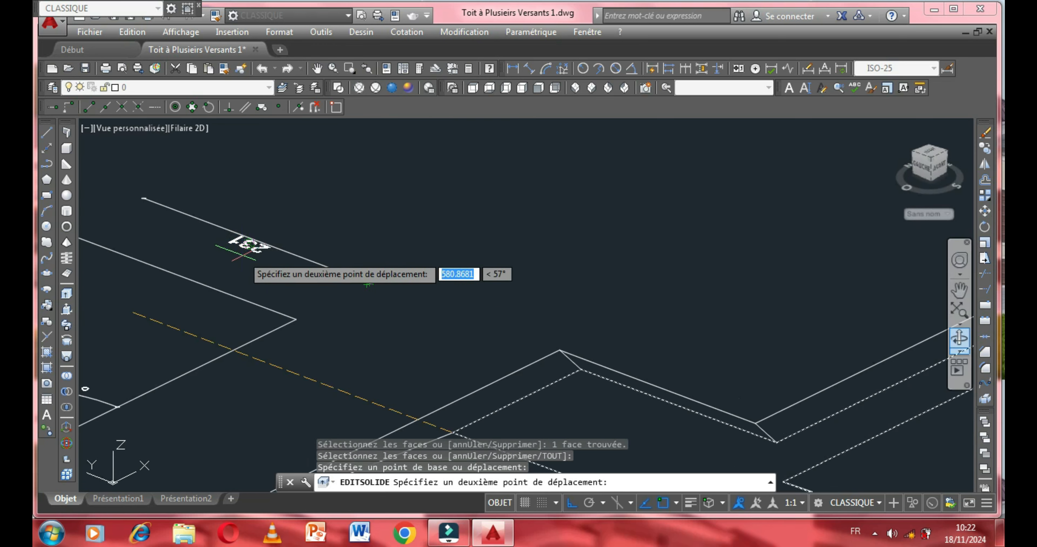
scroll(251, 235, "up", 4)
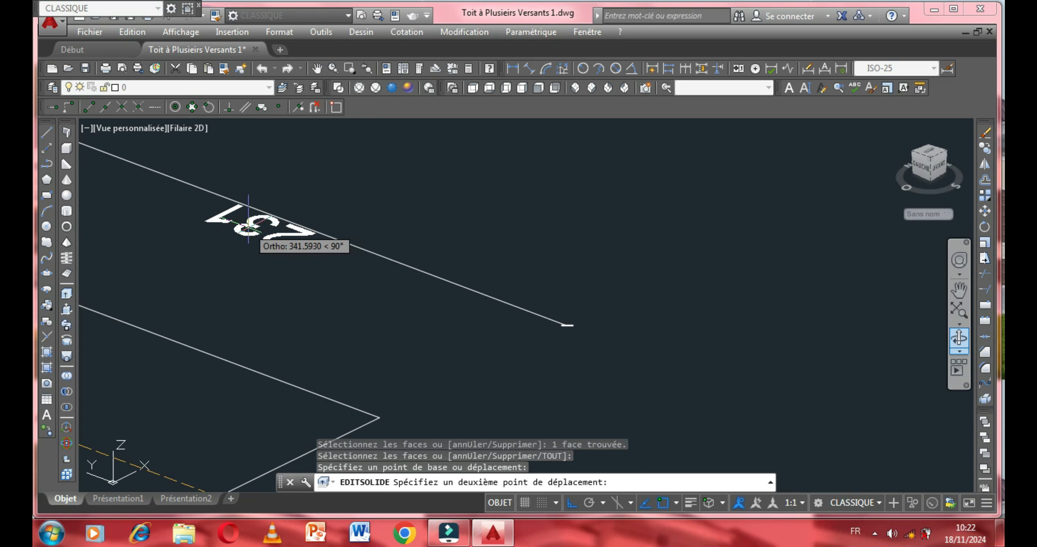
scroll(248, 227, "down", 3)
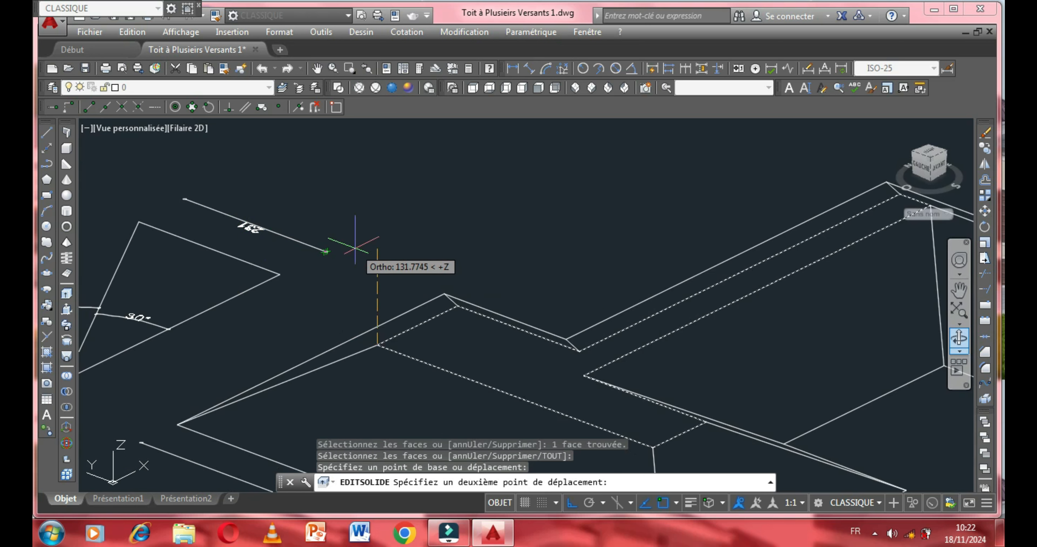
type("100")
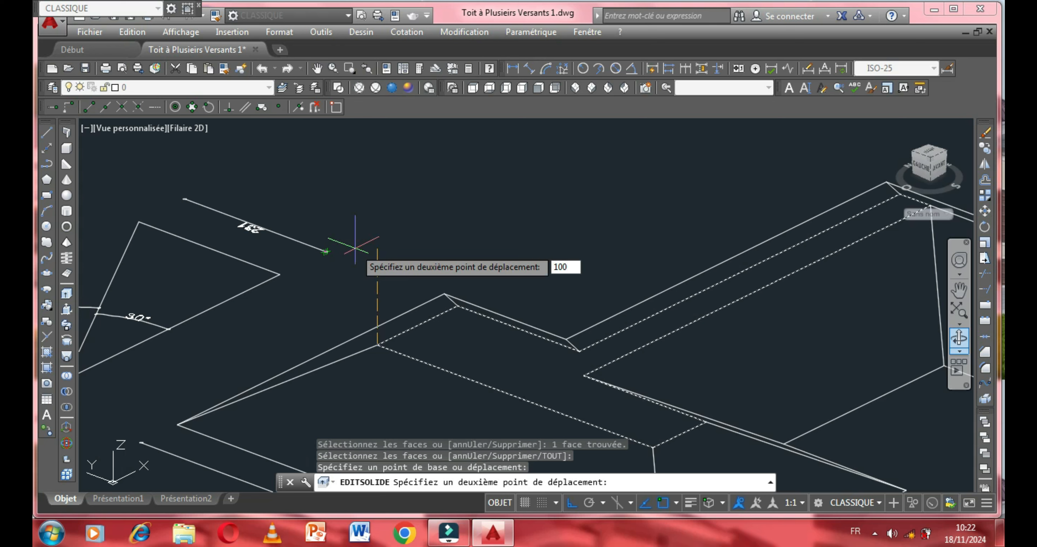
key("Return")
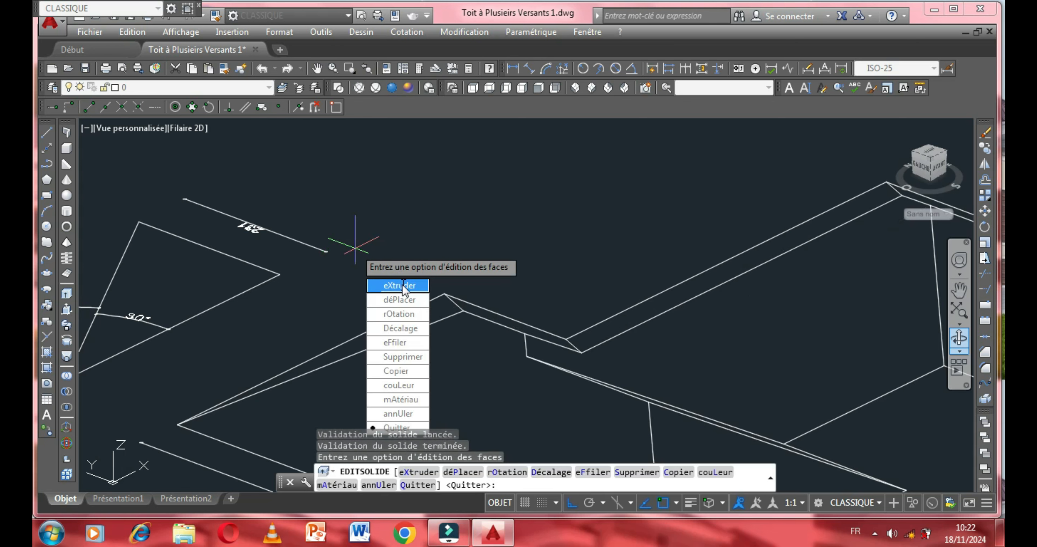
left_click(397, 428)
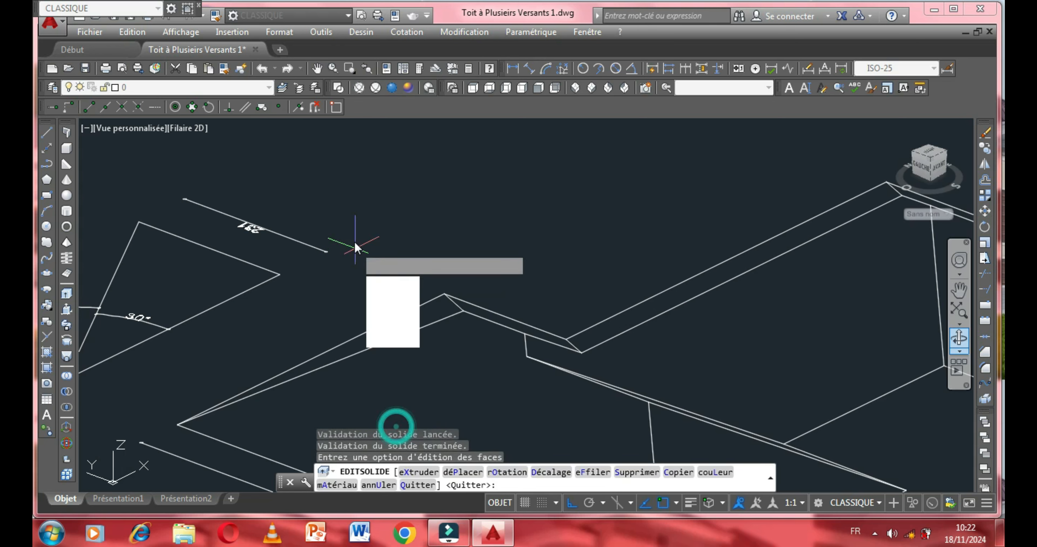
left_click(395, 340)
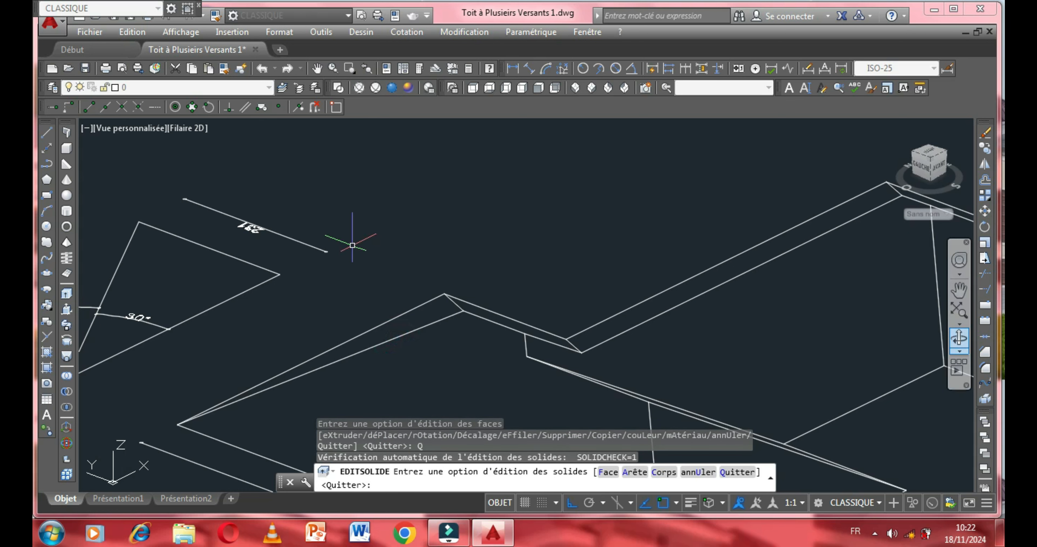
scroll(346, 235, "down", 3)
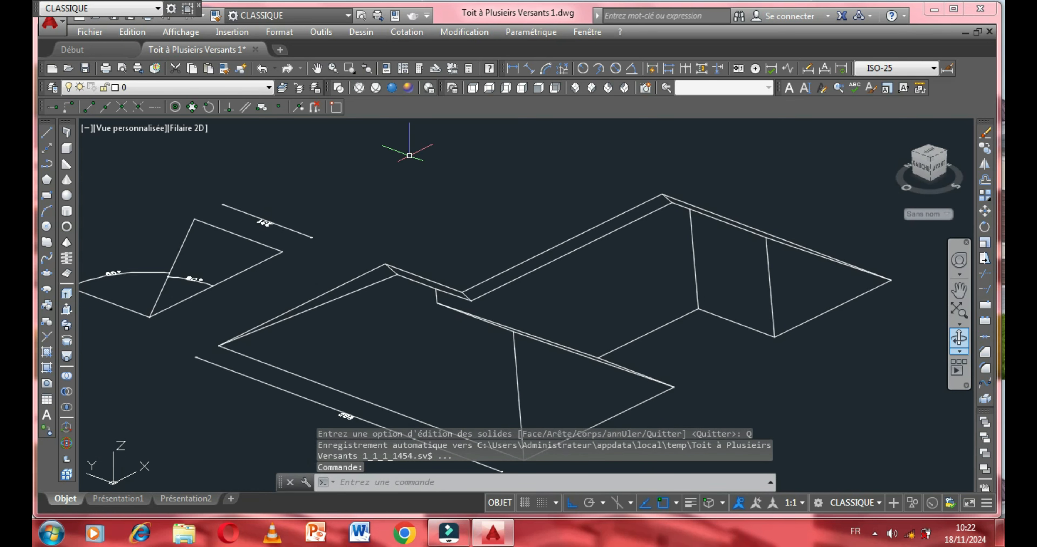
Shade the edited roof in the Conceptual style and examine its ridges and slopes from several angles.
left_click(406, 91)
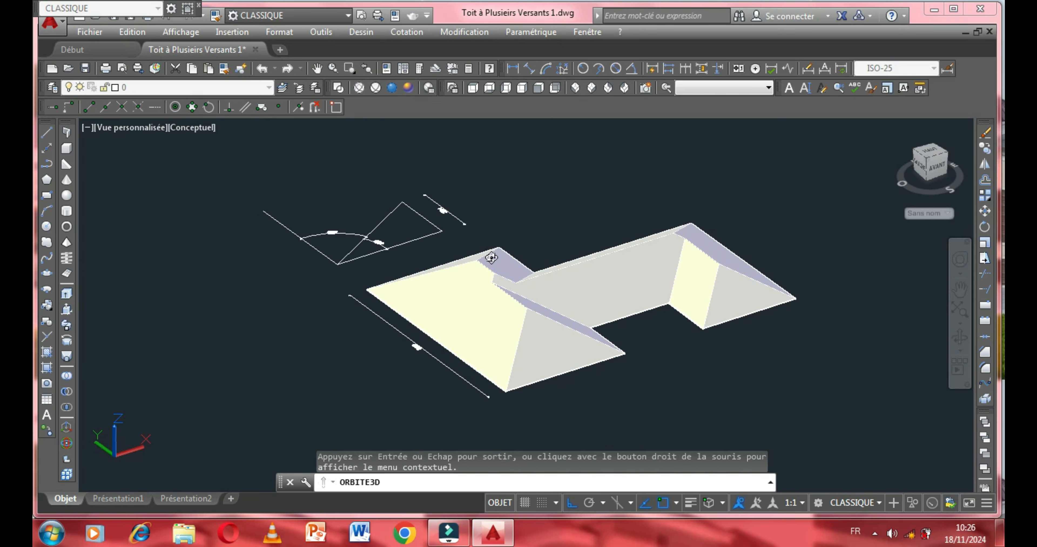
mouse_move(491, 257)
left_mouse_down()
mouse_move(629, 254)
mouse_move(486, 266)
mouse_move(494, 226)
mouse_move(504, 261)
mouse_move(551, 278)
mouse_move(510, 256)
mouse_move(482, 263)
mouse_move(521, 224)
mouse_move(616, 234)
mouse_move(530, 256)
mouse_move(442, 257)
mouse_move(465, 219)
mouse_move(467, 269)
mouse_move(506, 263)
left_mouse_up()
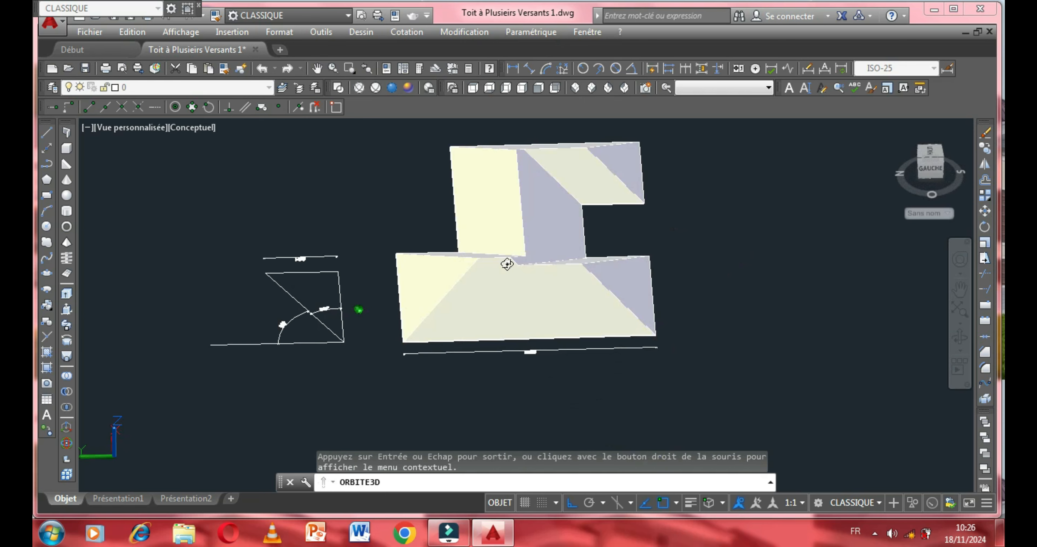
middle_click_drag(438, 233, 440, 233)
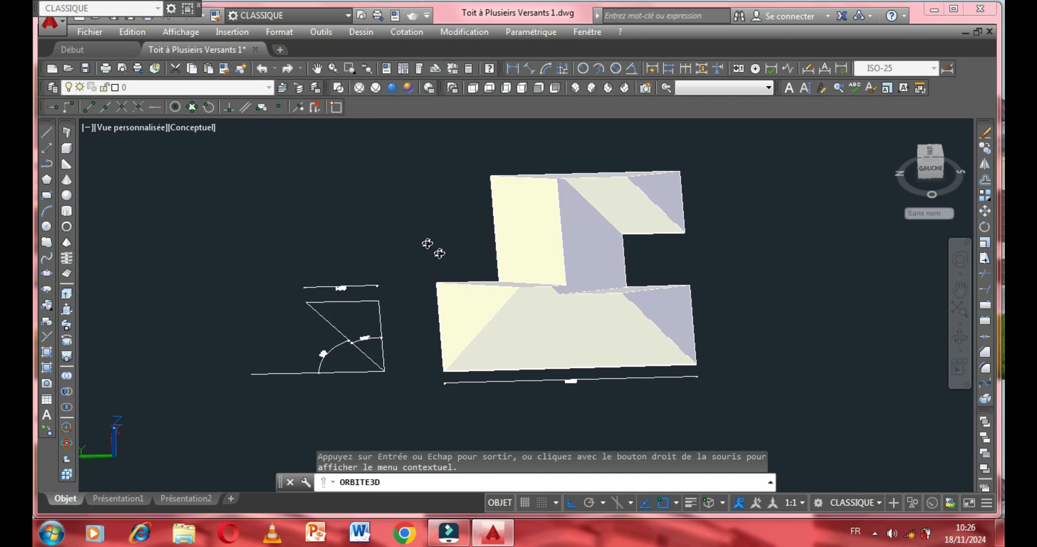
key("Escape")
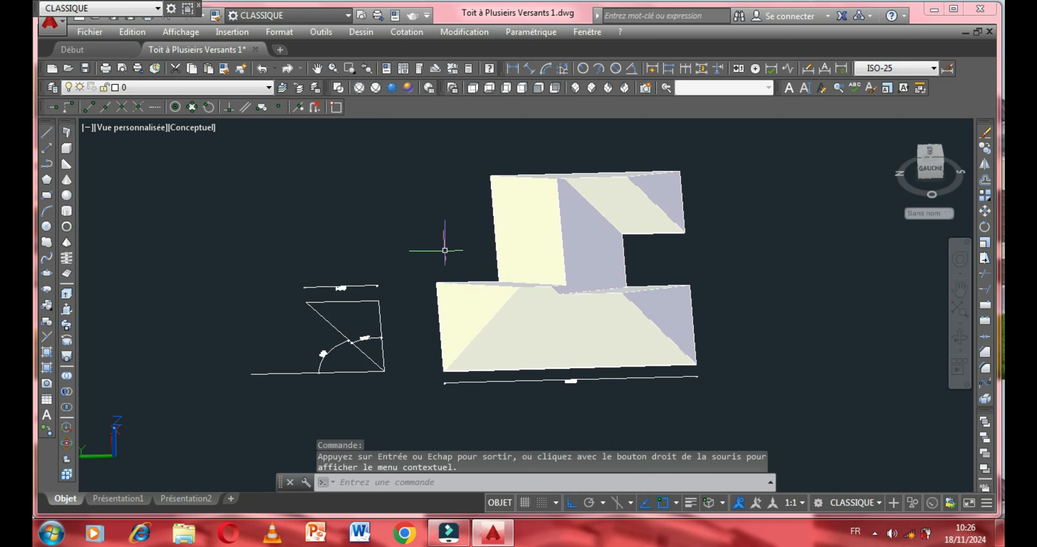
Set the visual style to Realistic and browse the Autodesk material library down to the Toiture tile materials.
left_click(392, 87)
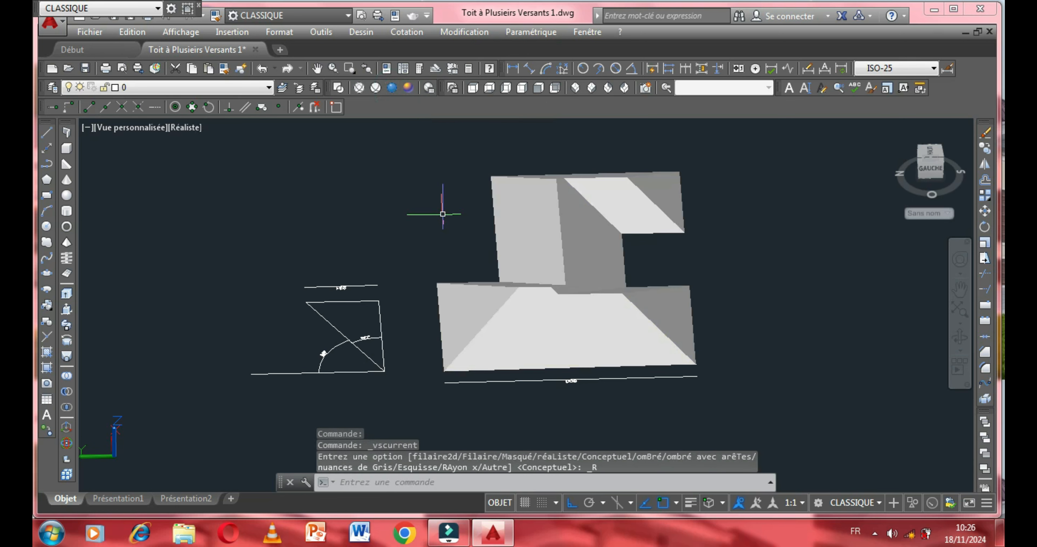
left_click(178, 32)
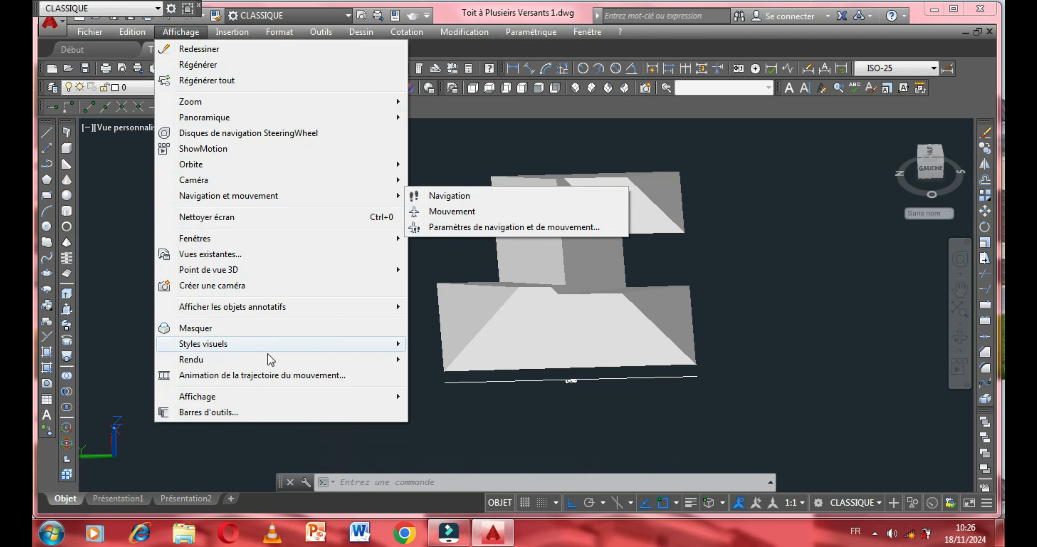
mouse_move(267, 360)
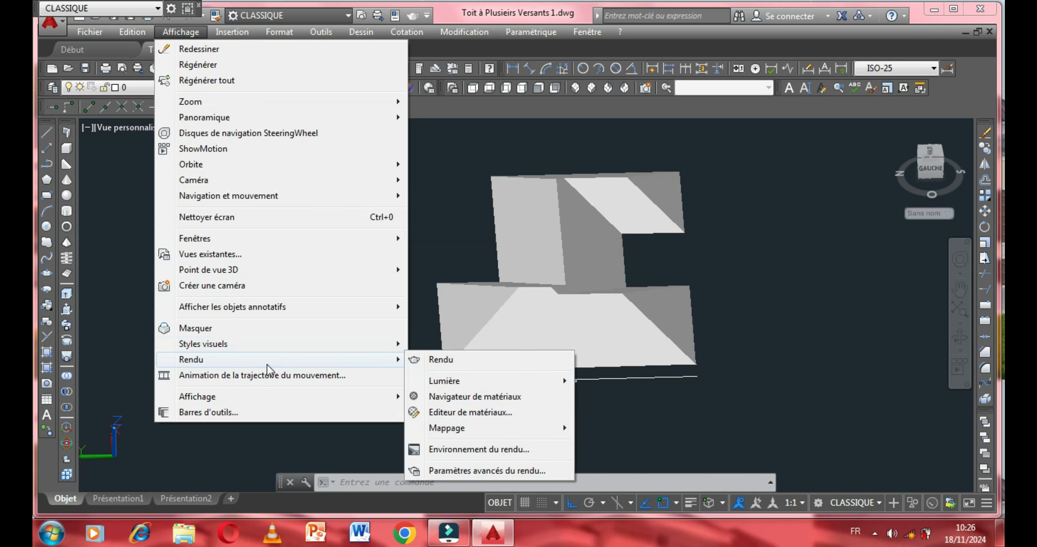
left_click(462, 397)
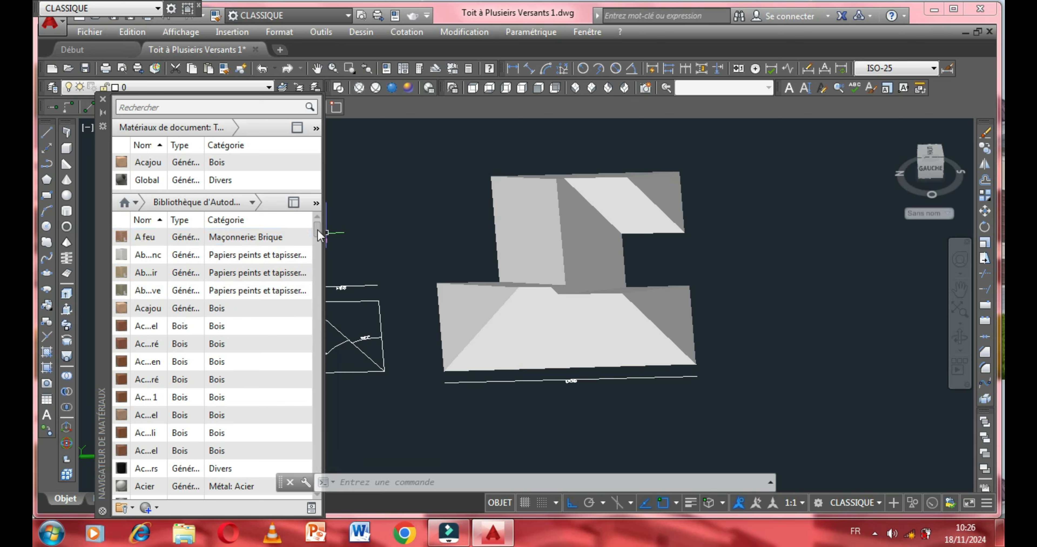
scroll(317, 239, "down", 5)
left_click_drag(317, 259, 318, 428)
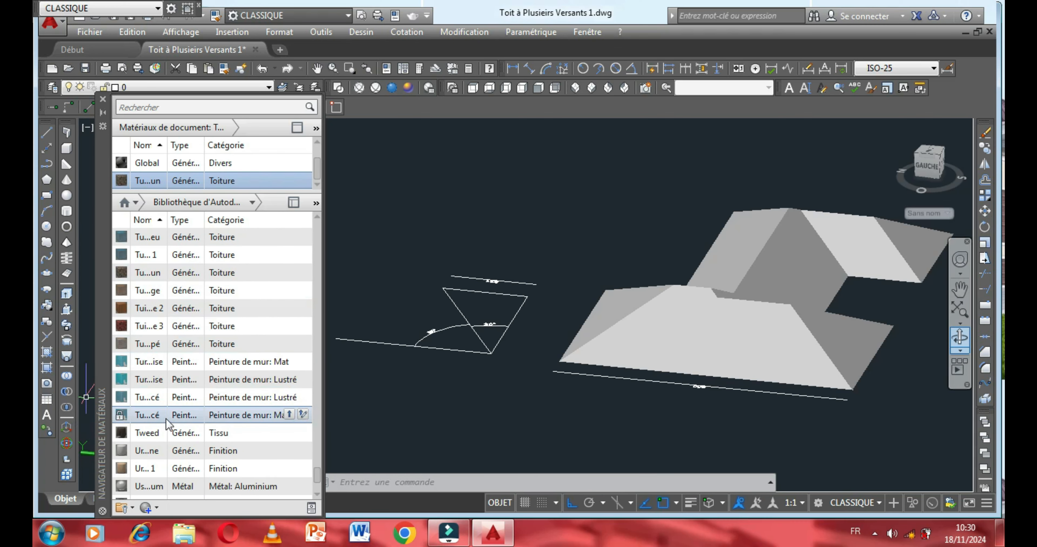
Open the Tuile espagnole - Brun material for editing, apply it to the roof solid and inspect the tiles on the slopes.
double_click(146, 272)
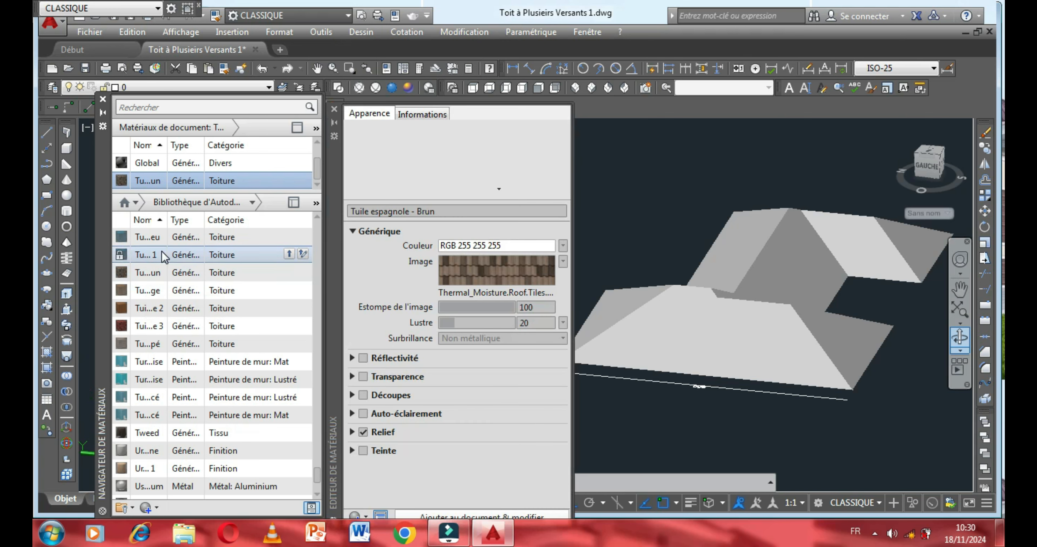
mouse_move(316, 170)
left_mouse_down()
mouse_move(317, 159)
mouse_move(316, 177)
left_mouse_up()
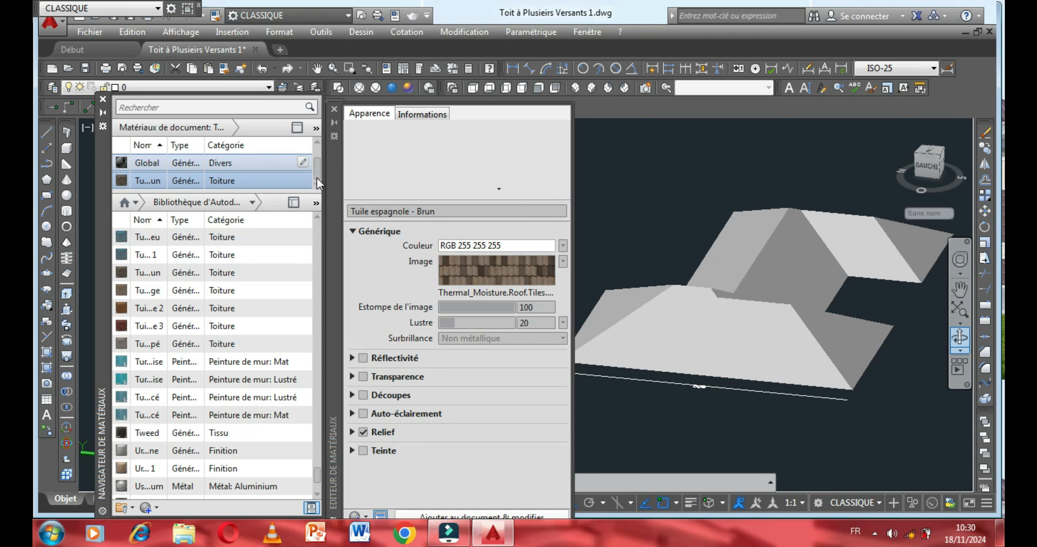
left_click(693, 336)
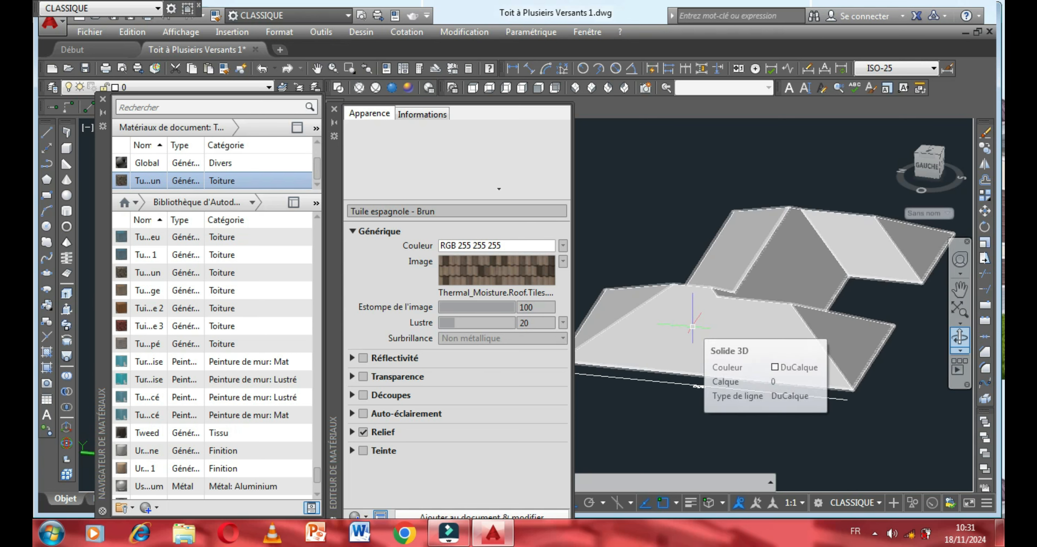
left_click(692, 327)
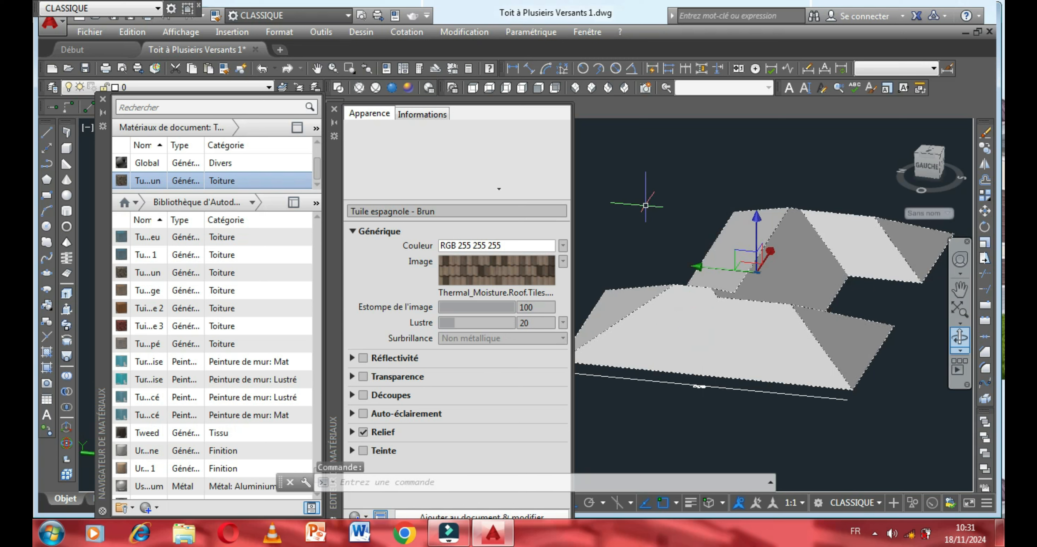
left_click(185, 186)
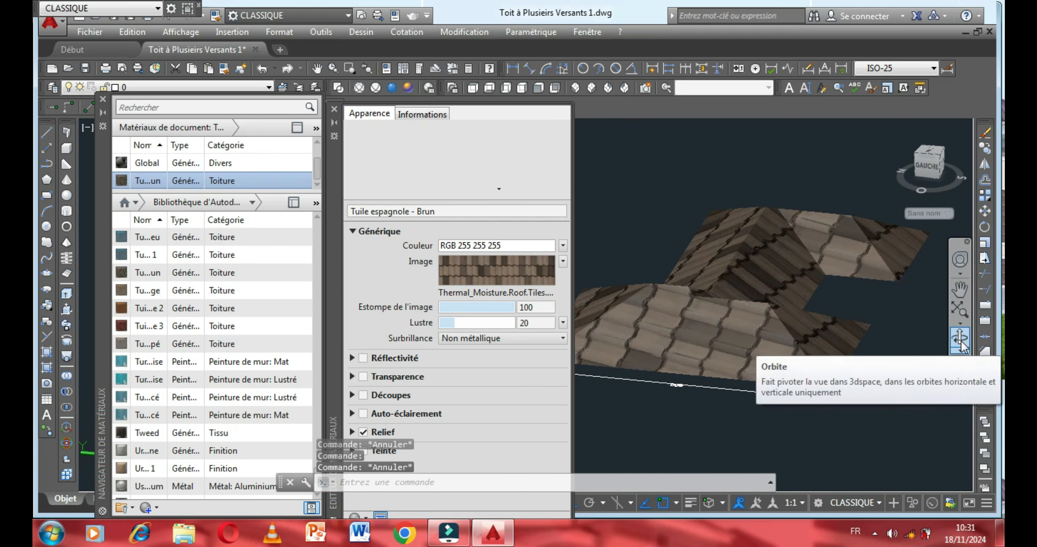
left_click(960, 341)
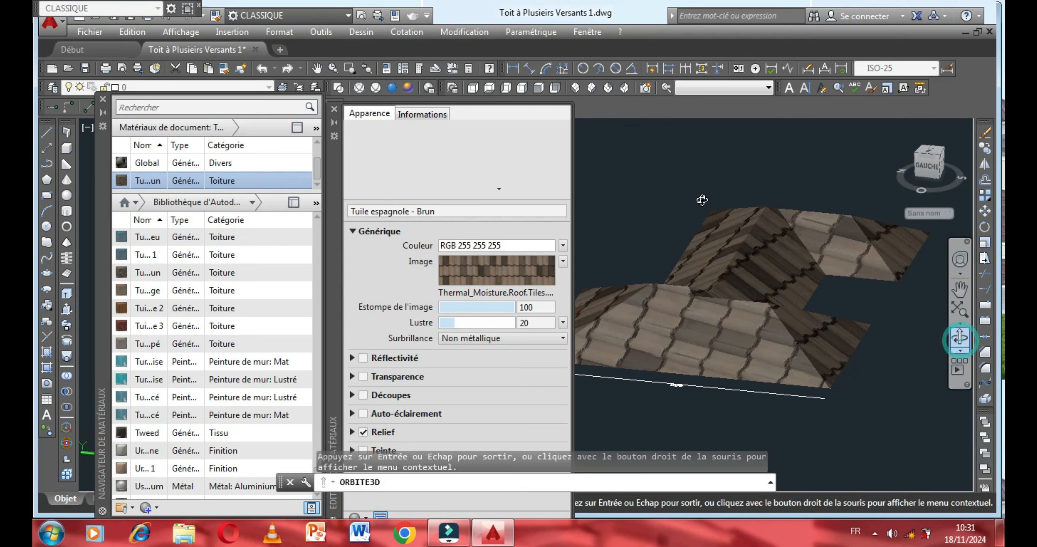
mouse_move(697, 224)
left_mouse_down()
mouse_move(715, 233)
mouse_move(694, 234)
left_mouse_up()
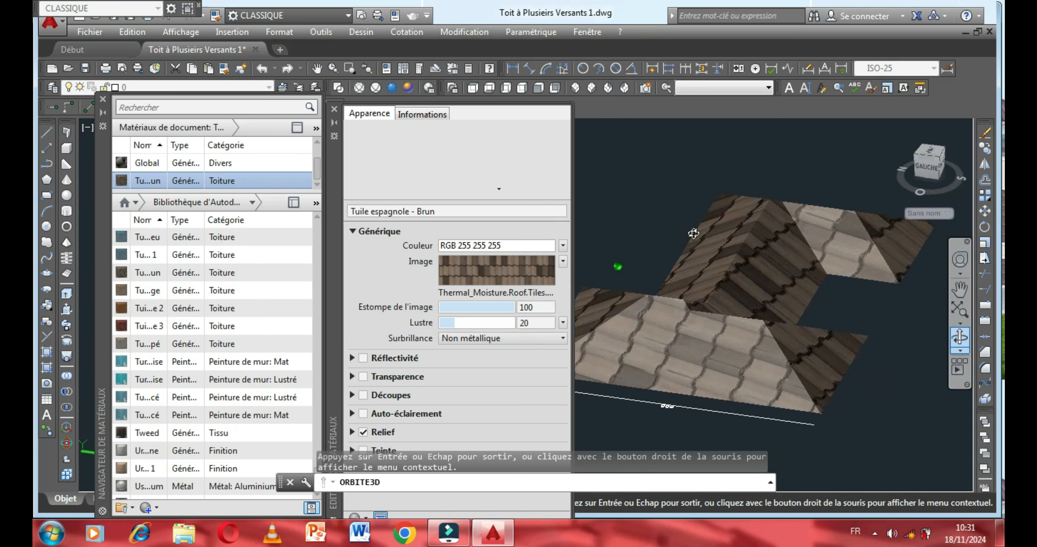
middle_click_drag(689, 221, 693, 219)
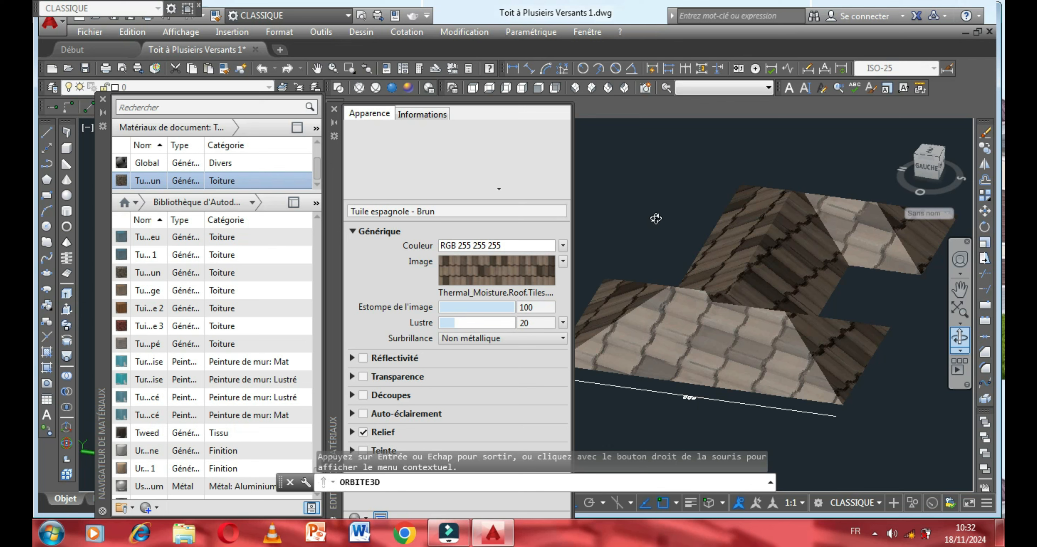
right_click(631, 217)
left_click(676, 225)
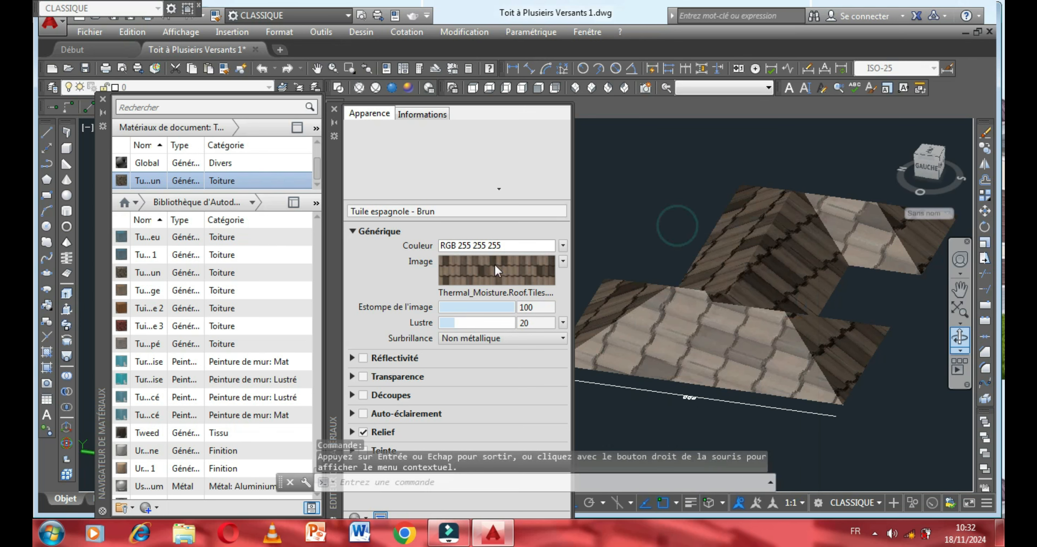
Set the sample width of the Tuile espagnole - Brun image texture to 250 and close the texture and material editors.
mouse_move(484, 280)
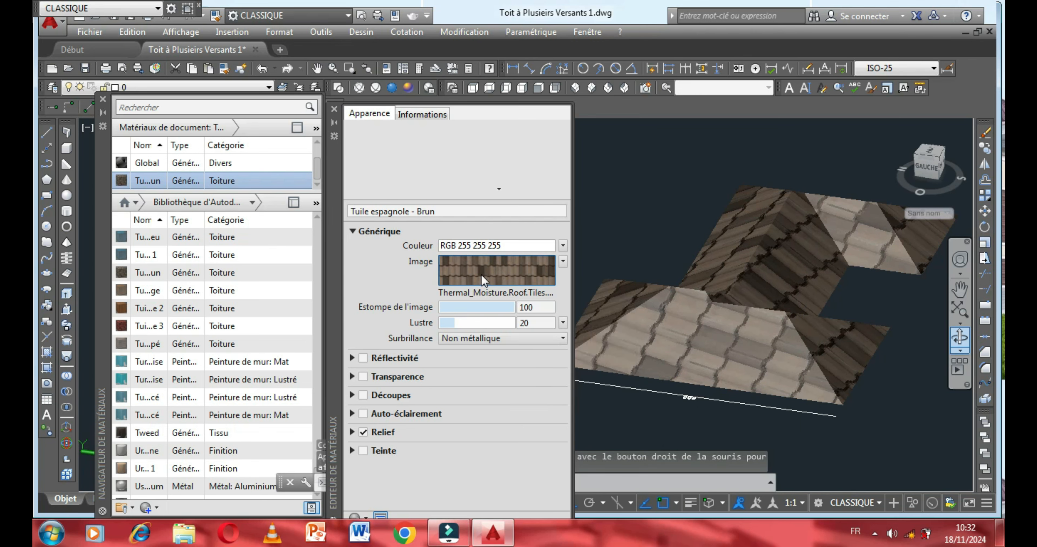
left_click(481, 273)
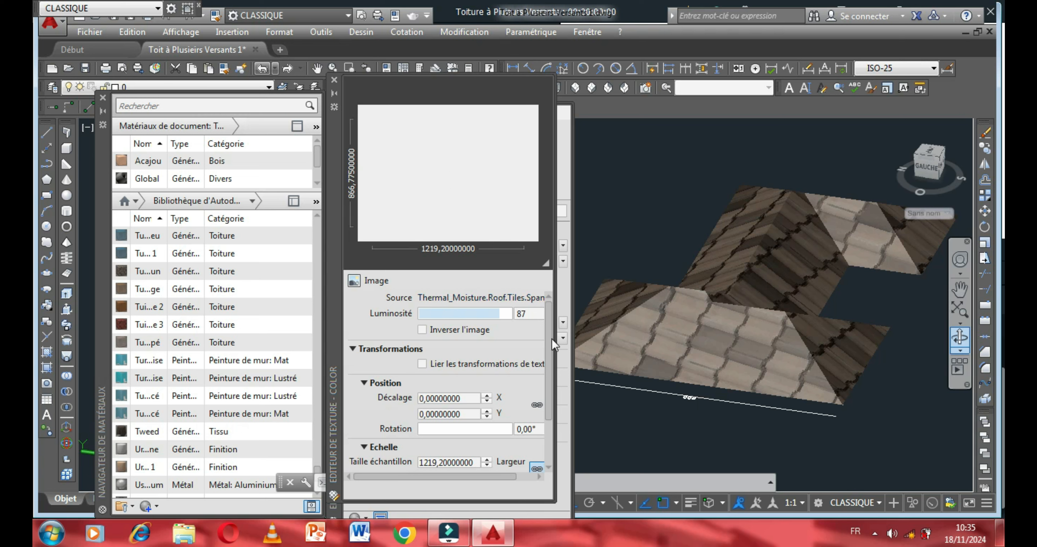
left_click_drag(552, 342, 550, 388)
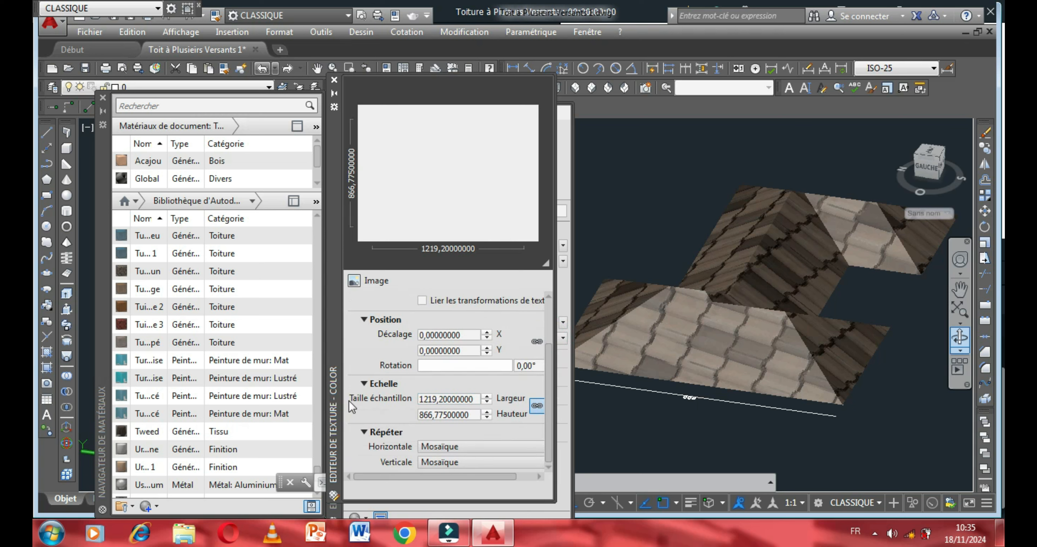
double_click(474, 398)
left_click(474, 398)
left_click_drag(439, 398, 414, 398)
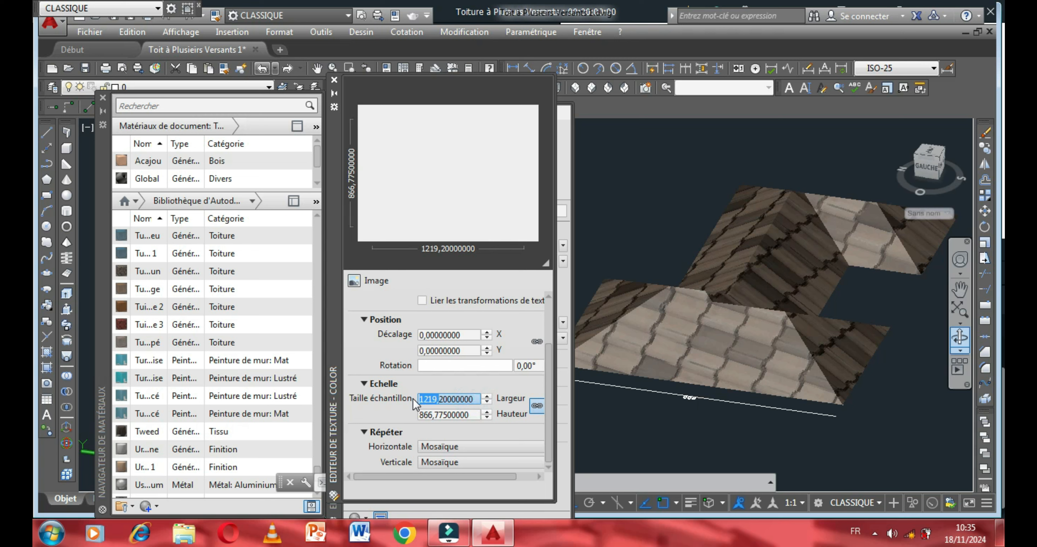
double_click(418, 399)
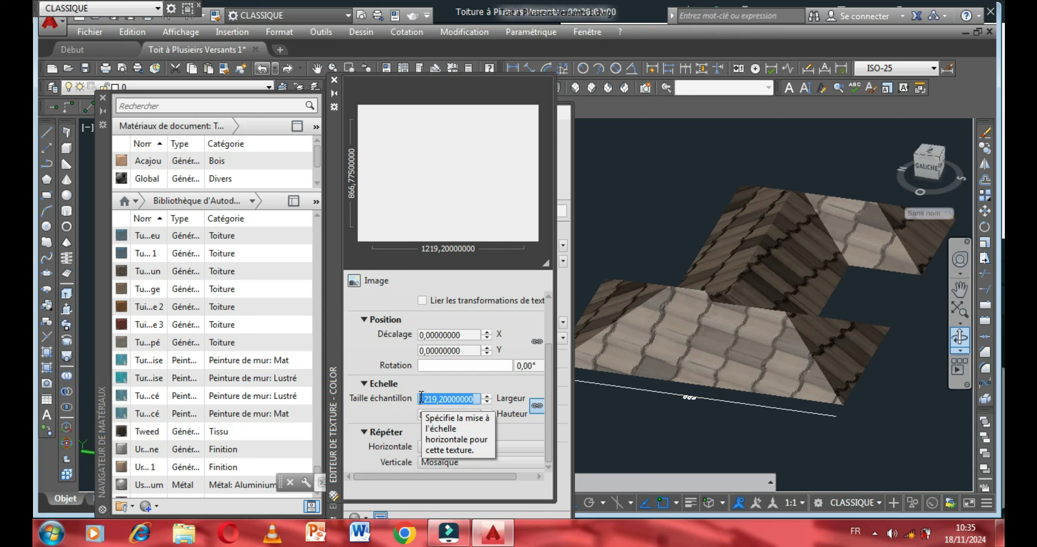
type("250")
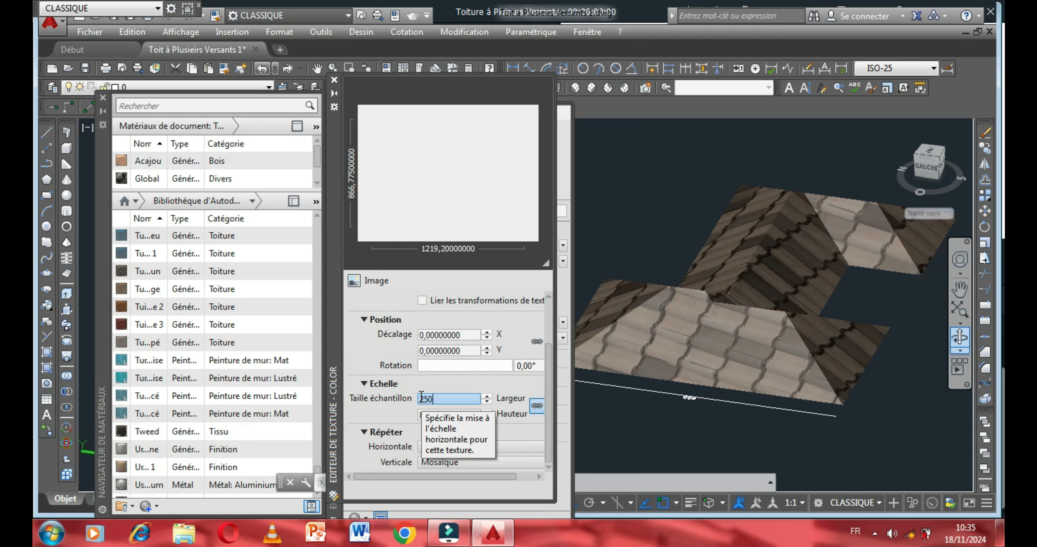
key("Return")
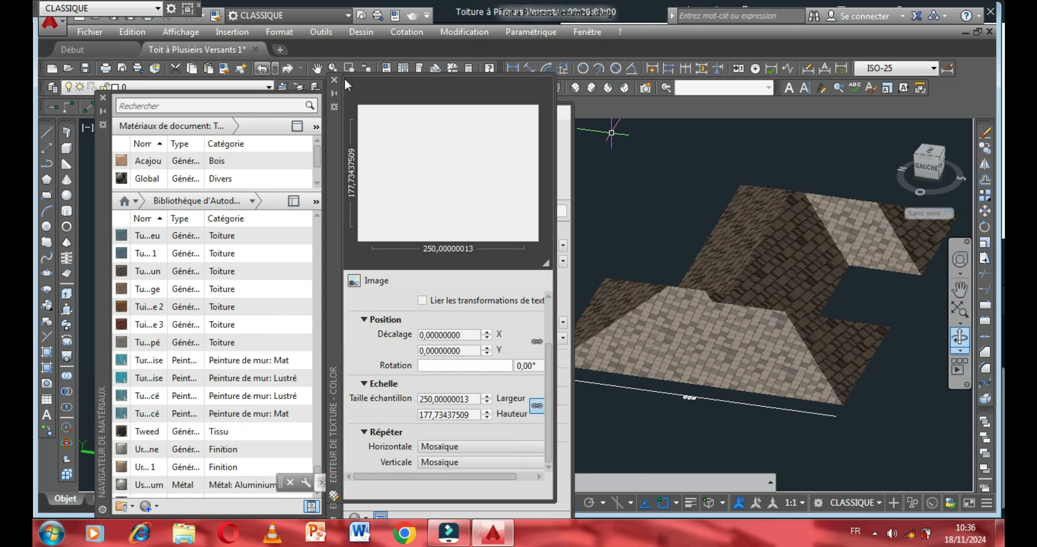
left_click(334, 80)
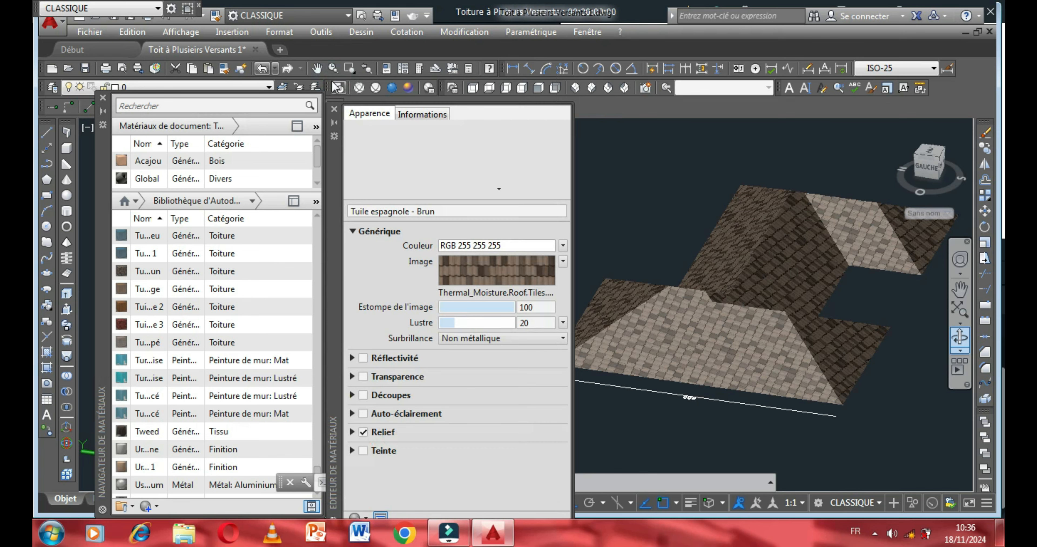
left_click(334, 109)
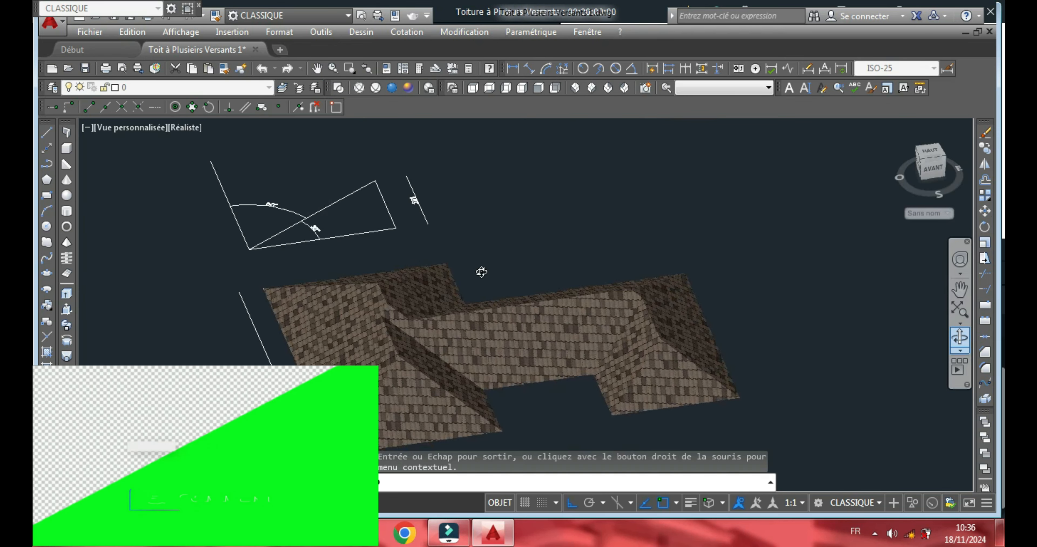
Examine the tiled roof's slopes and ridges from several angles.
left_click_drag(481, 270, 494, 218)
middle_click_drag(551, 347, 530, 352, "shift")
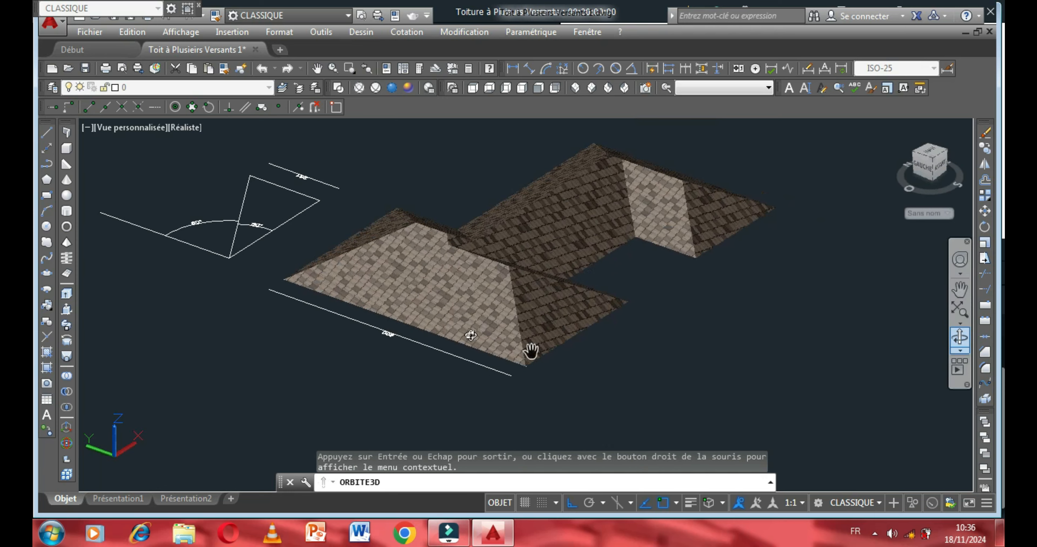
middle_click_drag(422, 336, 520, 362, "shift")
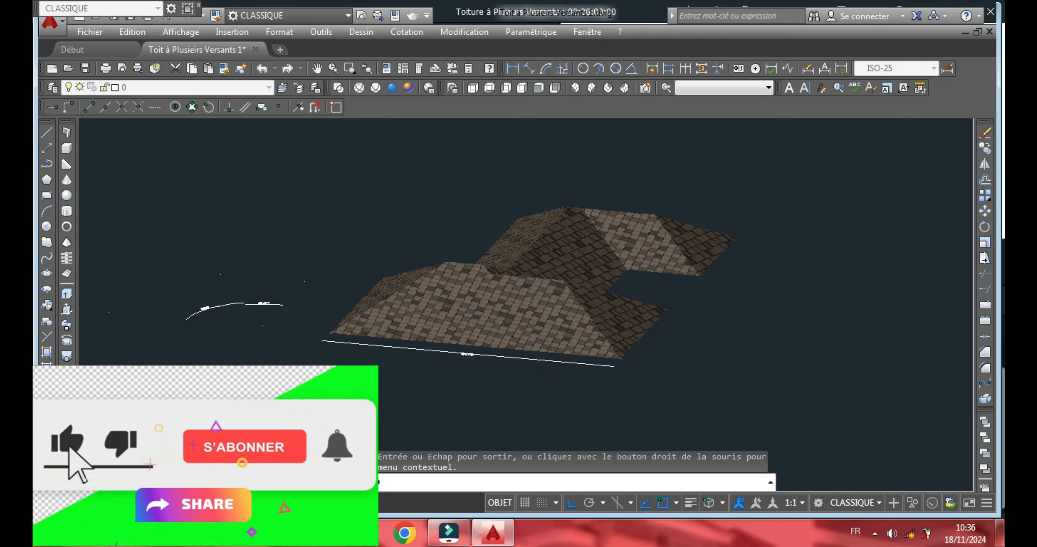